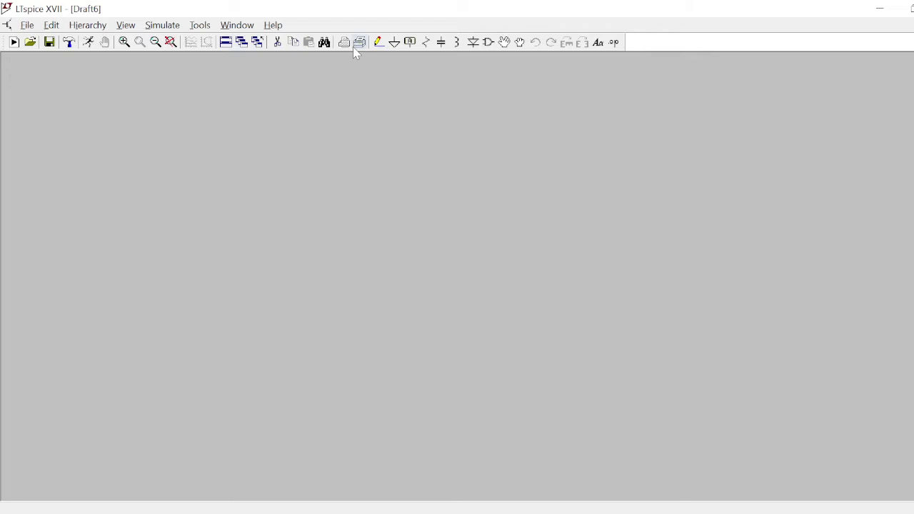
Find the OP07 op-amp via an 'op' search and place it as U1, fitted in view.
{"action": "left_click", "coordinate": [488, 42]}
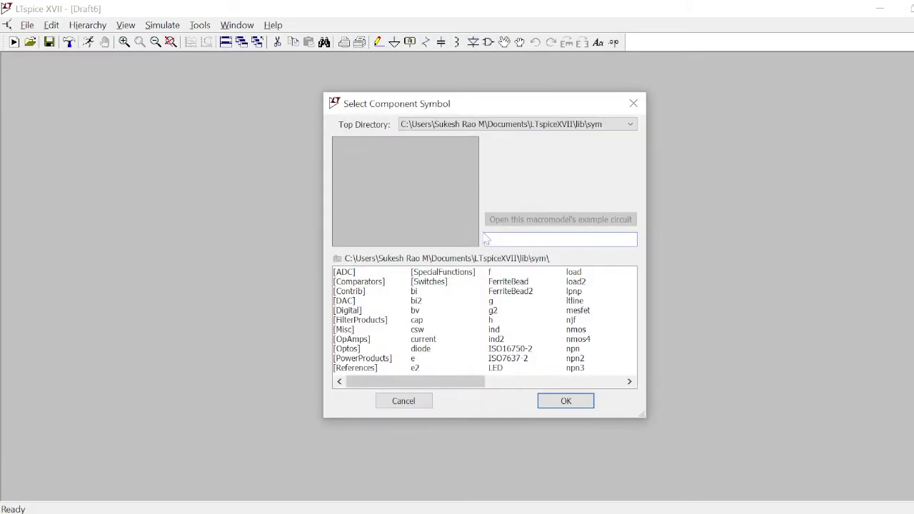
{"action": "type", "text": "op"}
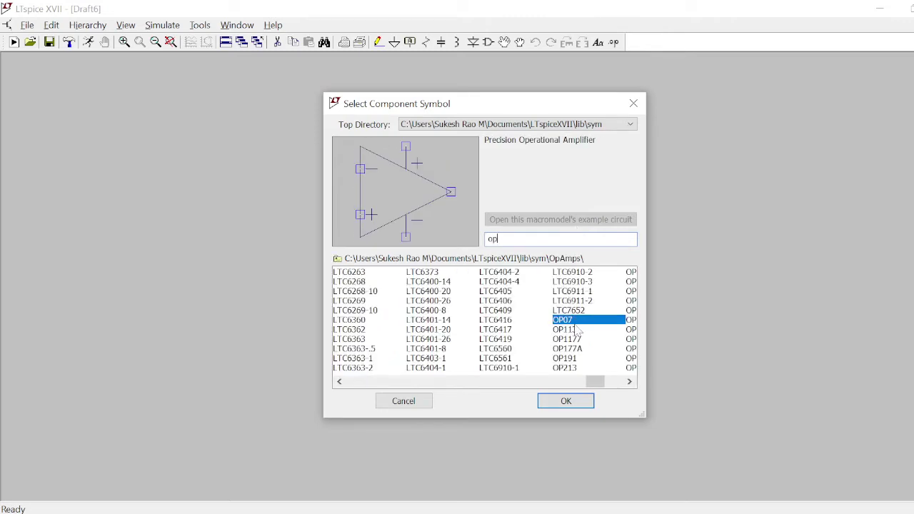
{"action": "left_click", "coordinate": [551, 400]}
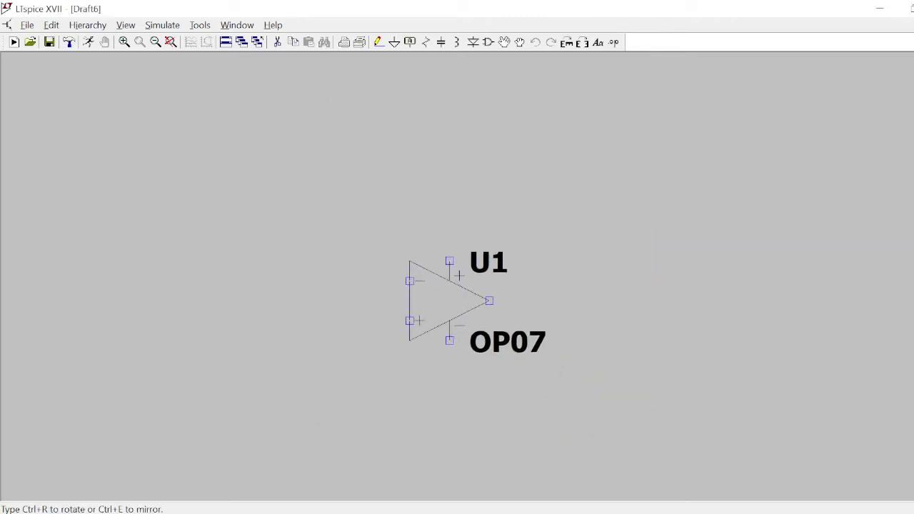
{"action": "left_click", "coordinate": [469, 281]}
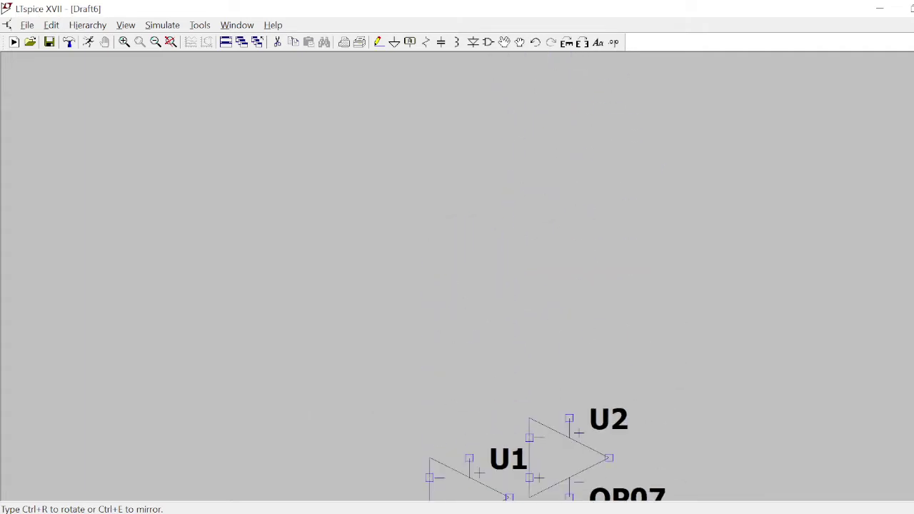
{"action": "mouse_move", "coordinate": [541, 513]}
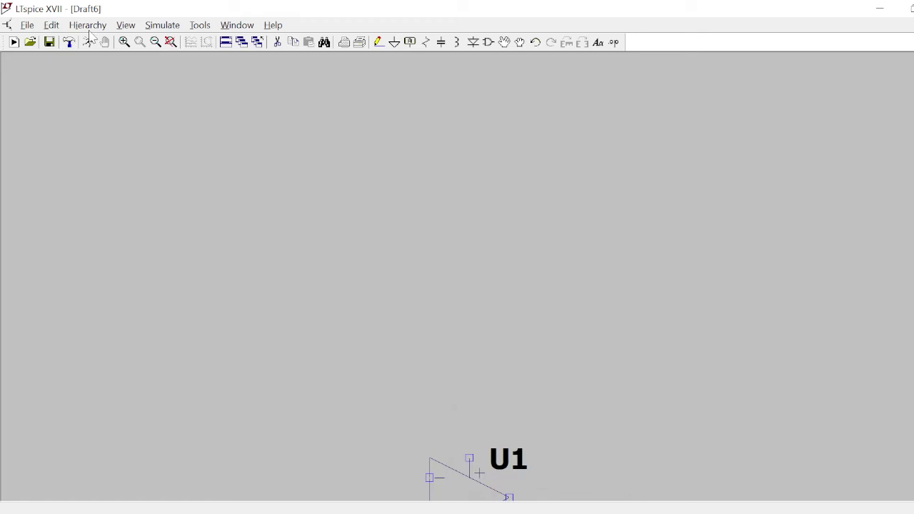
{"action": "left_click", "coordinate": [170, 42]}
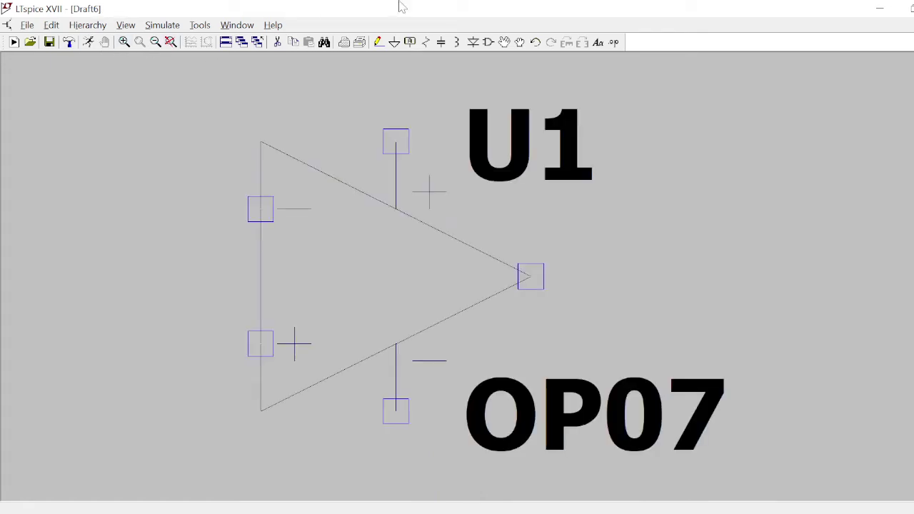
Place a horizontally rotated resistor R1 beside the op-amp and zoom to show both parts.
{"action": "left_click", "coordinate": [426, 43]}
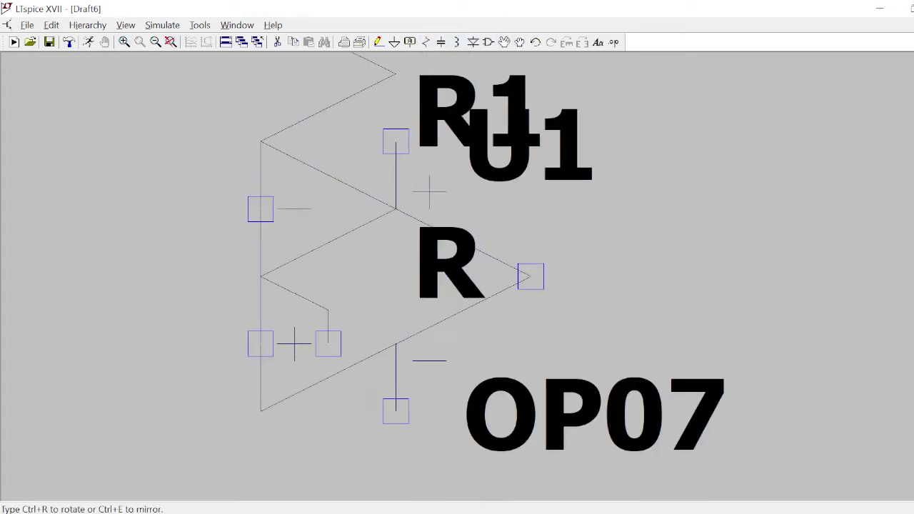
{"action": "key", "text": "ctrl+r"}
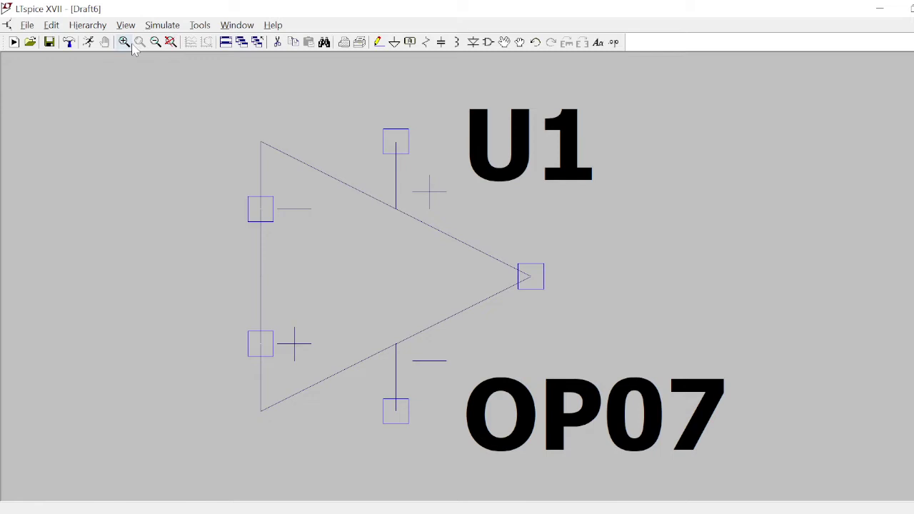
{"action": "left_click", "coordinate": [154, 43]}
{"action": "left_click", "coordinate": [425, 43]}
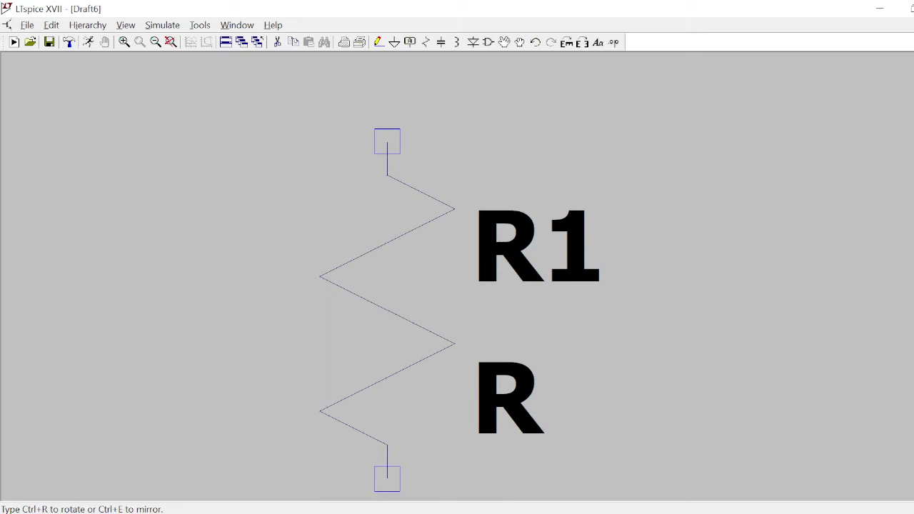
{"action": "key", "text": "ctrl+r"}
{"action": "left_click", "coordinate": [590, 276]}
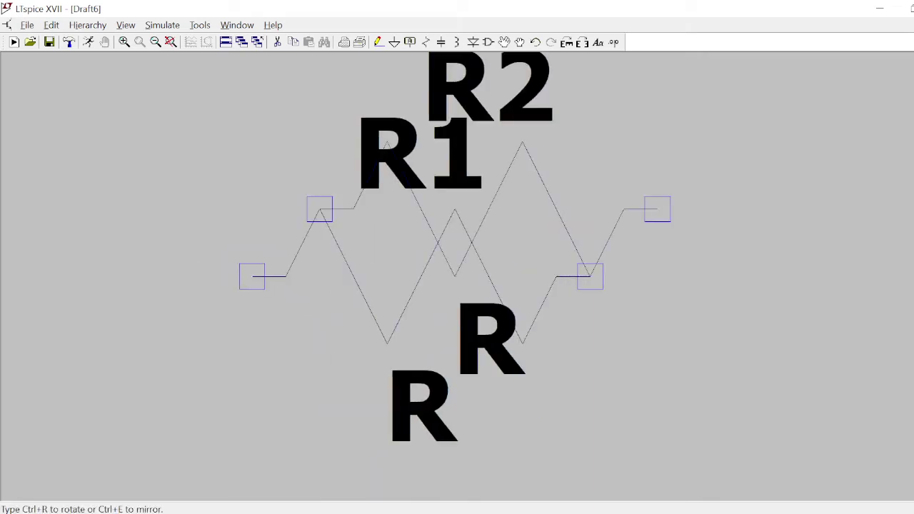
{"action": "key", "text": "Escape"}
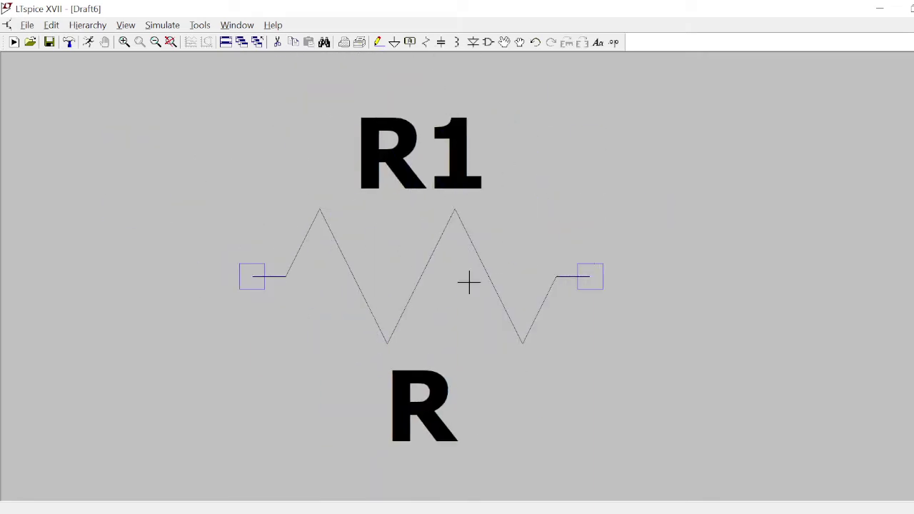
{"action": "left_click", "coordinate": [171, 43]}
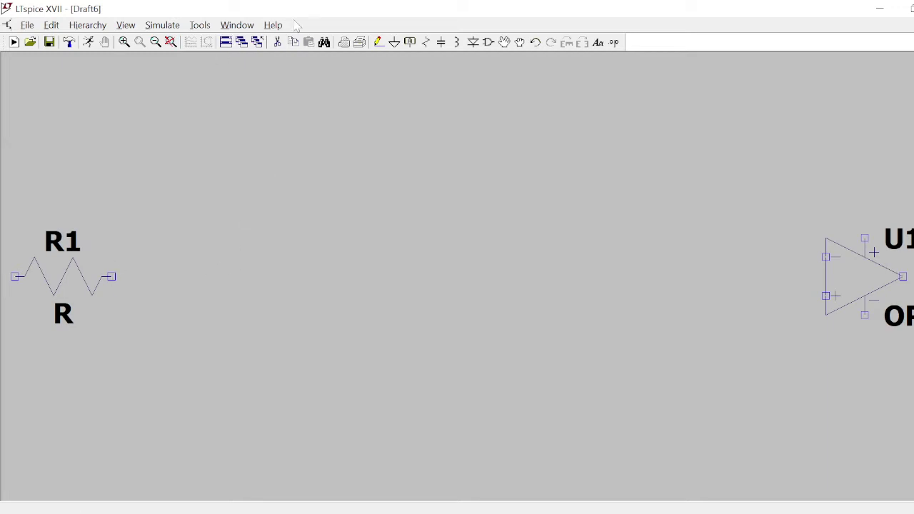
Move resistor R1 up so it sits above the op-amp.
{"action": "left_click", "coordinate": [519, 42]}
{"action": "left_click", "coordinate": [65, 274]}
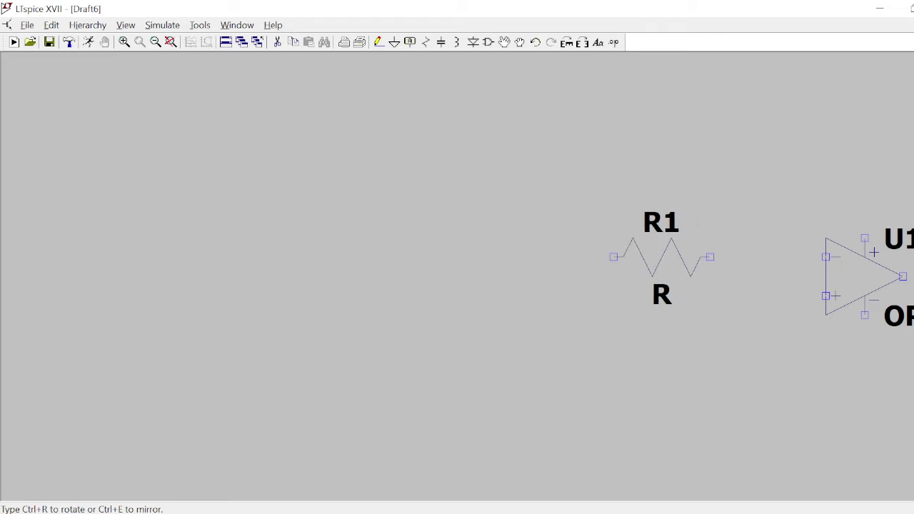
{"action": "left_click", "coordinate": [669, 261]}
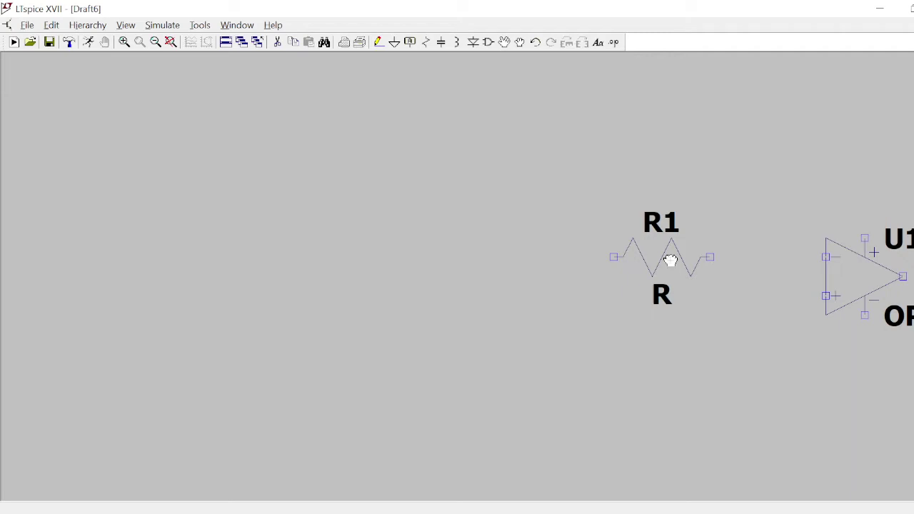
{"action": "left_click", "coordinate": [663, 253]}
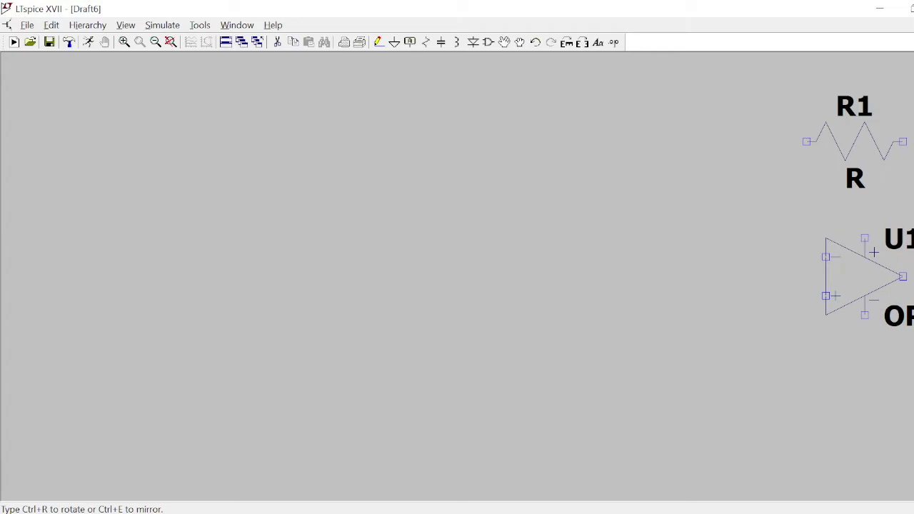
{"action": "left_click", "coordinate": [869, 135]}
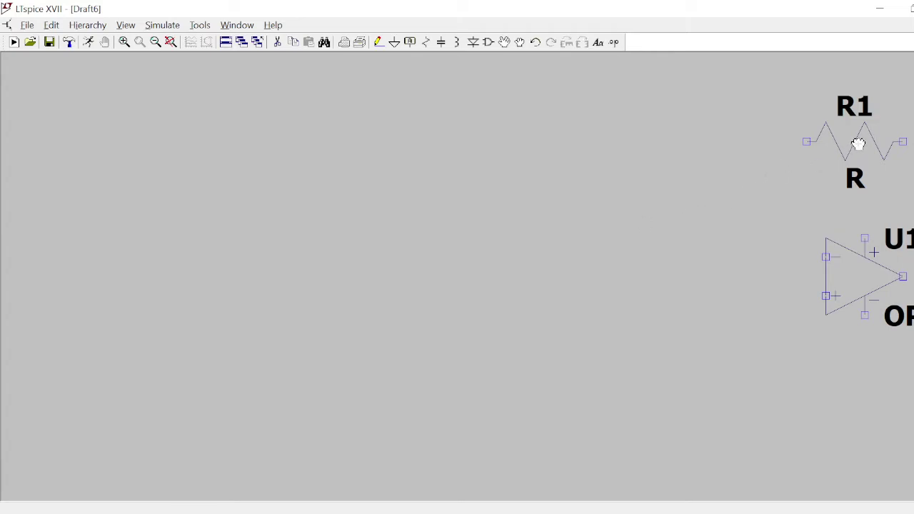
{"action": "left_click", "coordinate": [858, 145]}
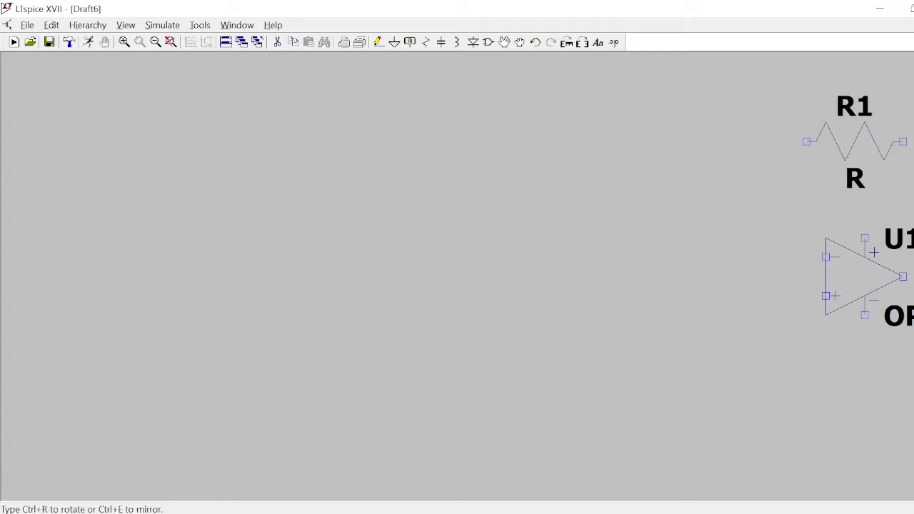
{"action": "left_click", "coordinate": [866, 146]}
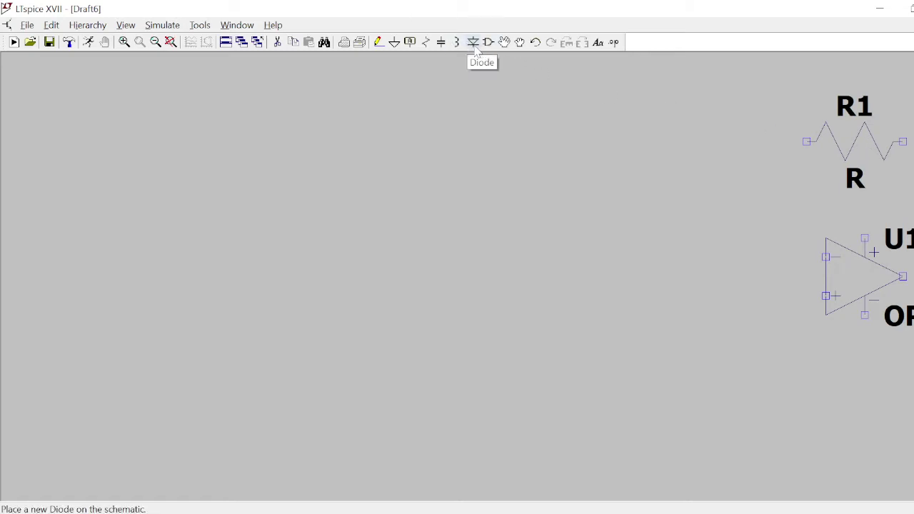
Place a second horizontal resistor R2 left of the op-amp.
{"action": "left_click", "coordinate": [426, 42]}
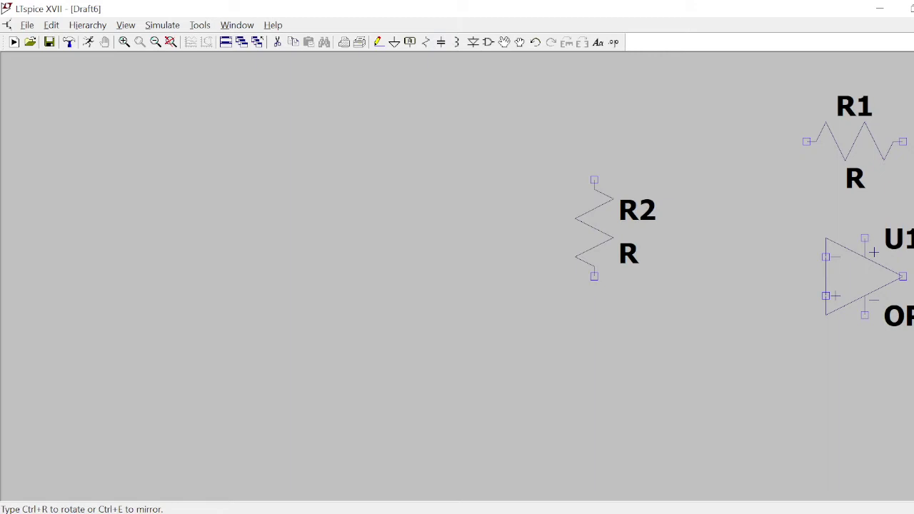
{"action": "key", "text": "ctrl+r"}
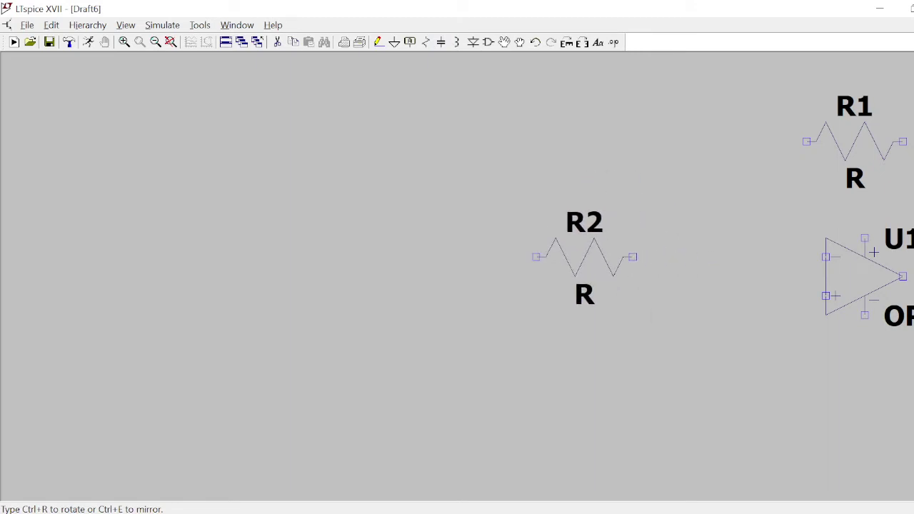
{"action": "left_click", "coordinate": [584, 257]}
{"action": "key", "text": "Escape"}
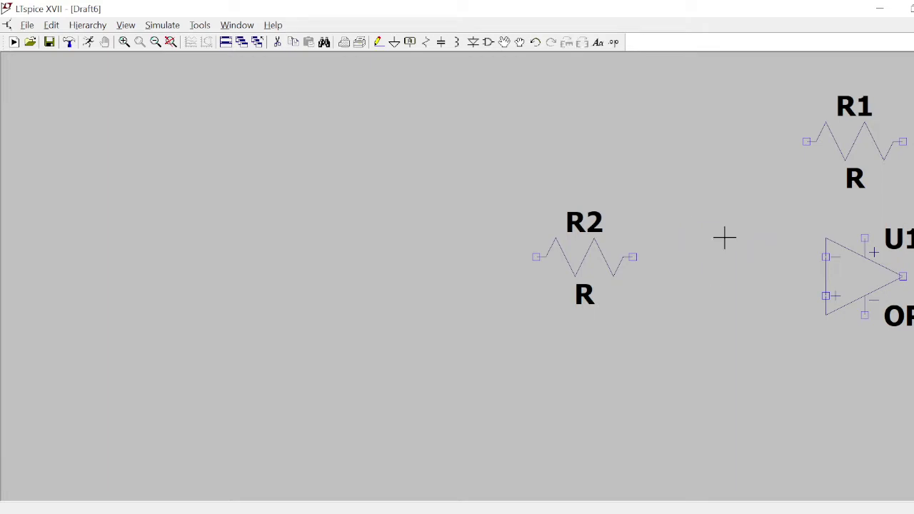
Place horizontal capacitors C1 and C2 on the schematic.
{"action": "left_click", "coordinate": [441, 42]}
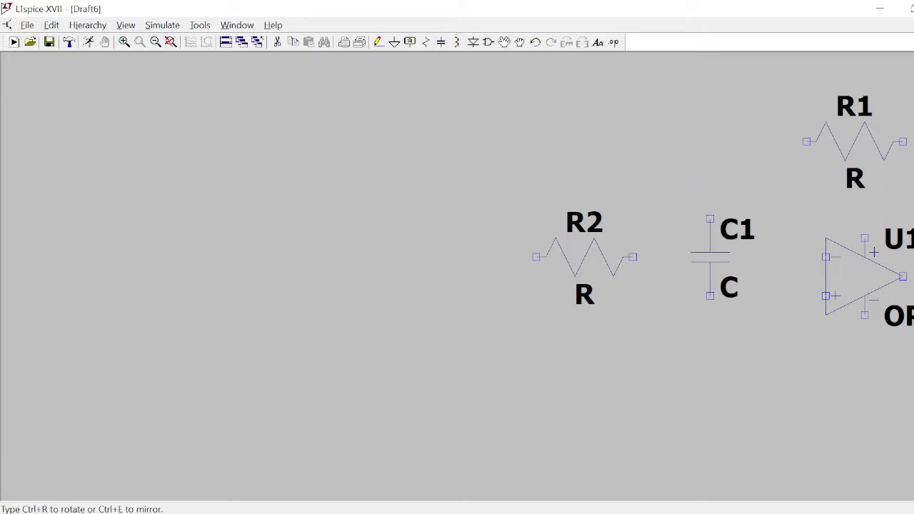
{"action": "key", "text": "ctrl+r"}
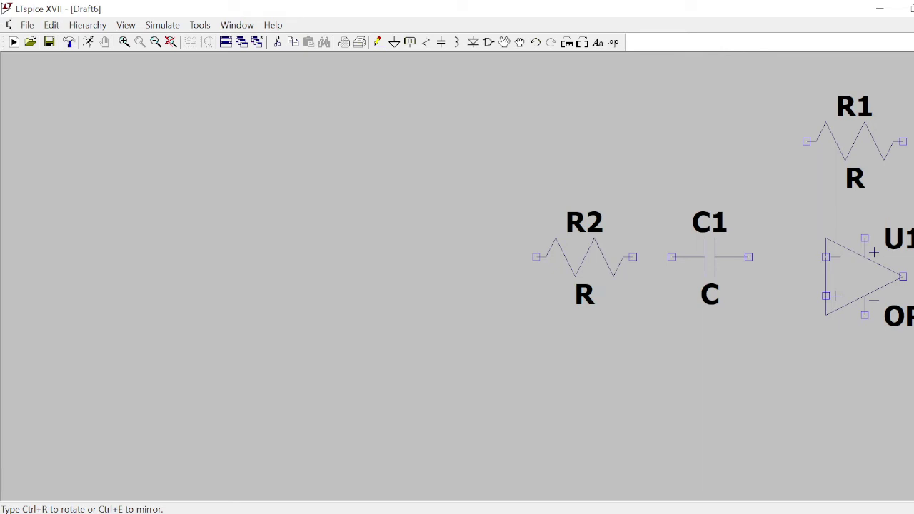
{"action": "left_click", "coordinate": [709, 257]}
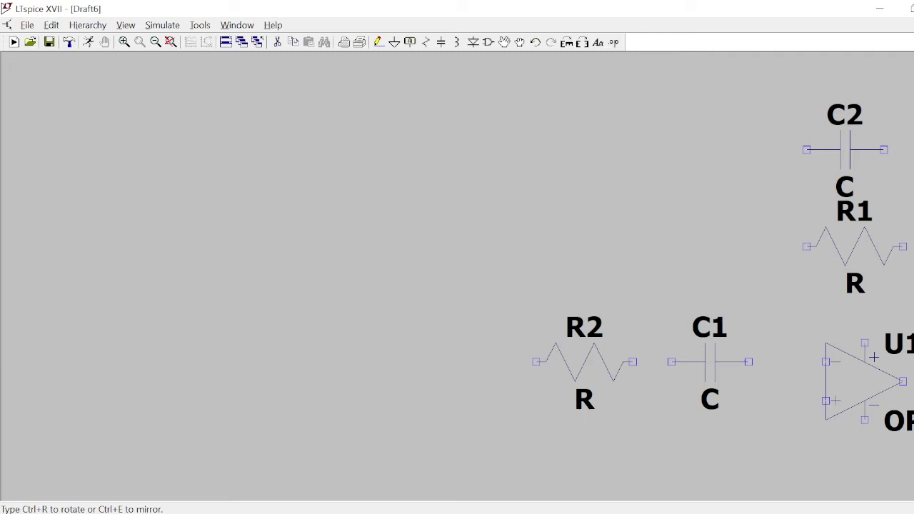
{"action": "key", "text": "Escape"}
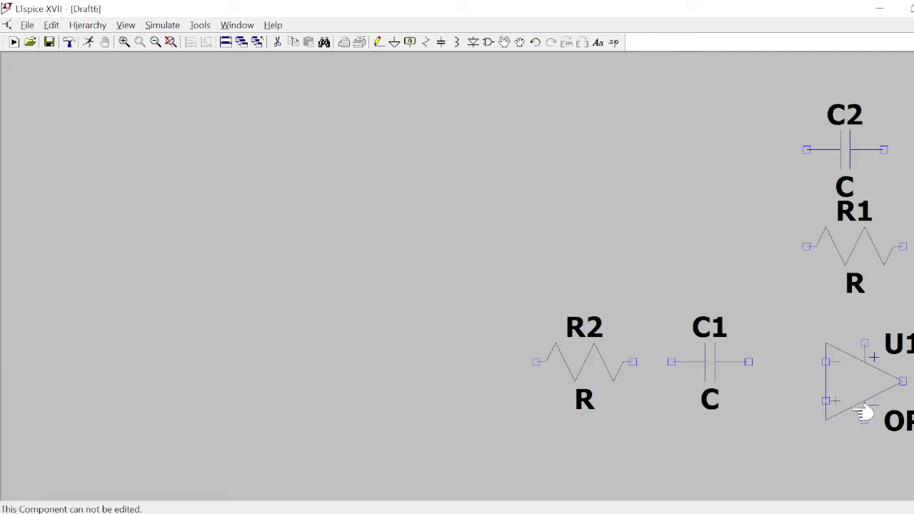
Fit the circuit in view and drop two ground symbols just below op-amp U1.
{"action": "left_click", "coordinate": [171, 42]}
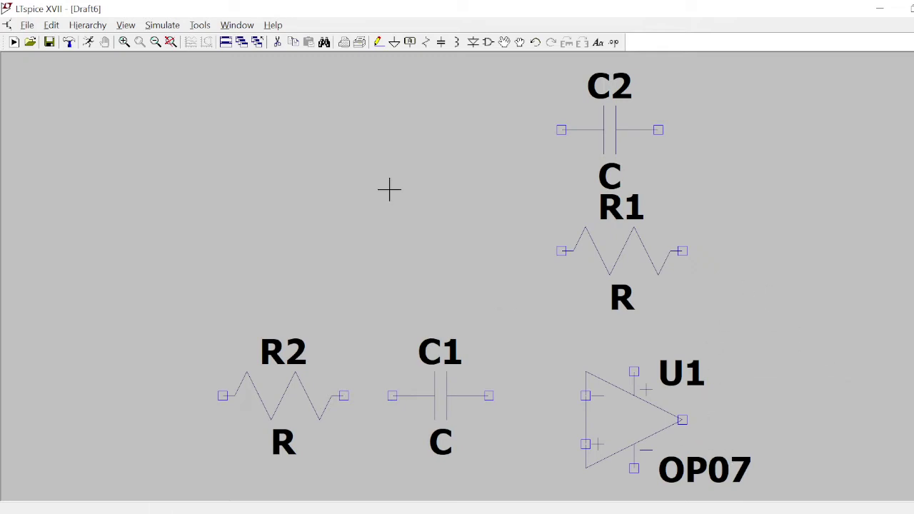
{"action": "left_click", "coordinate": [394, 42]}
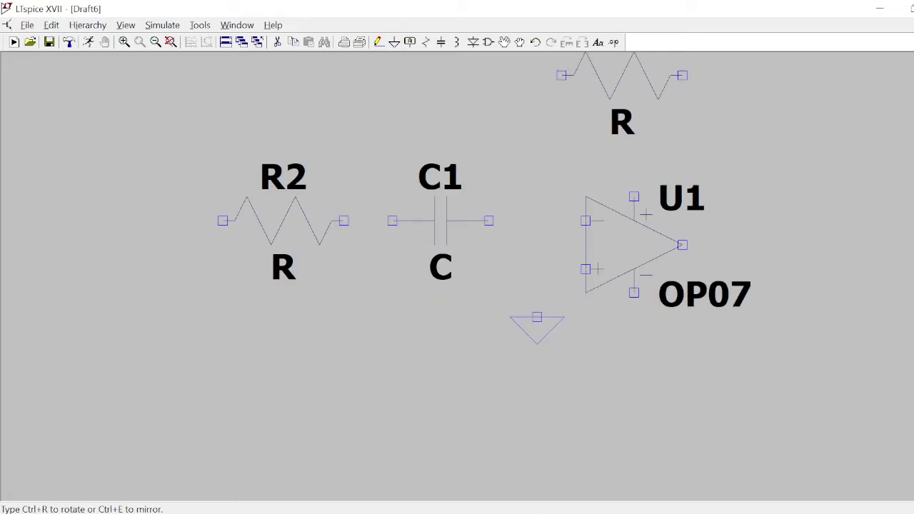
{"action": "left_click", "coordinate": [537, 317]}
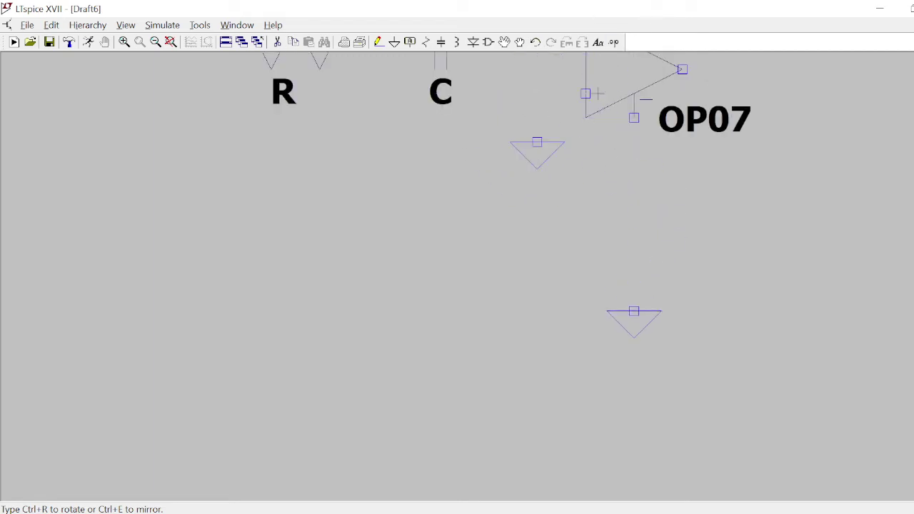
{"action": "left_click", "coordinate": [634, 311]}
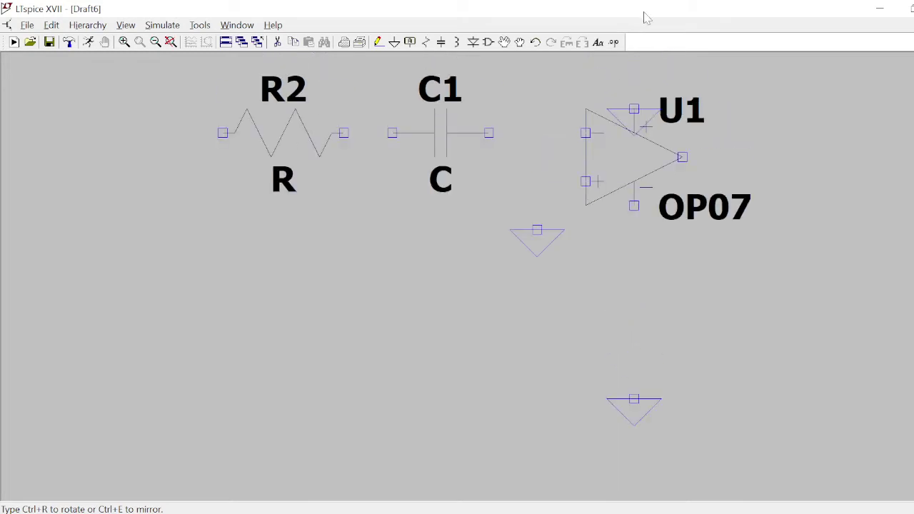
{"action": "key", "text": "Escape"}
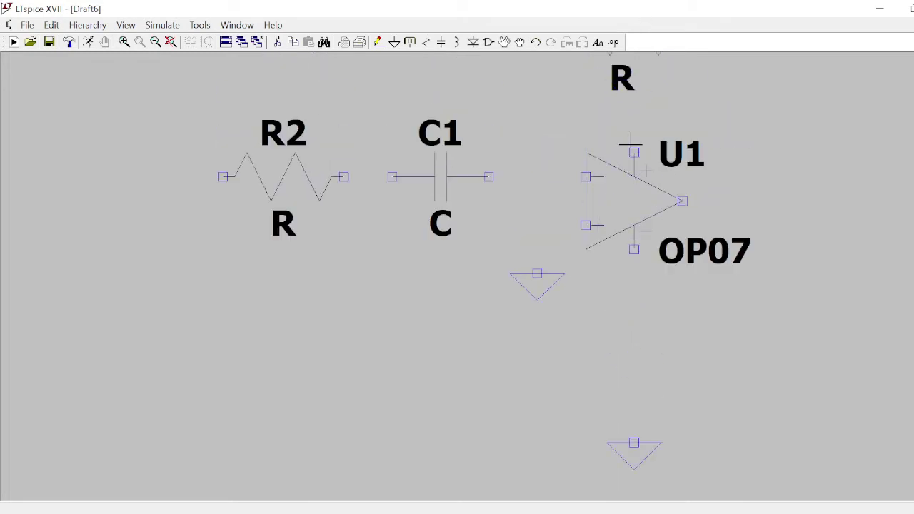
Place two DC voltage sources, V1 below and a second one on the right.
{"action": "left_click", "coordinate": [489, 43]}
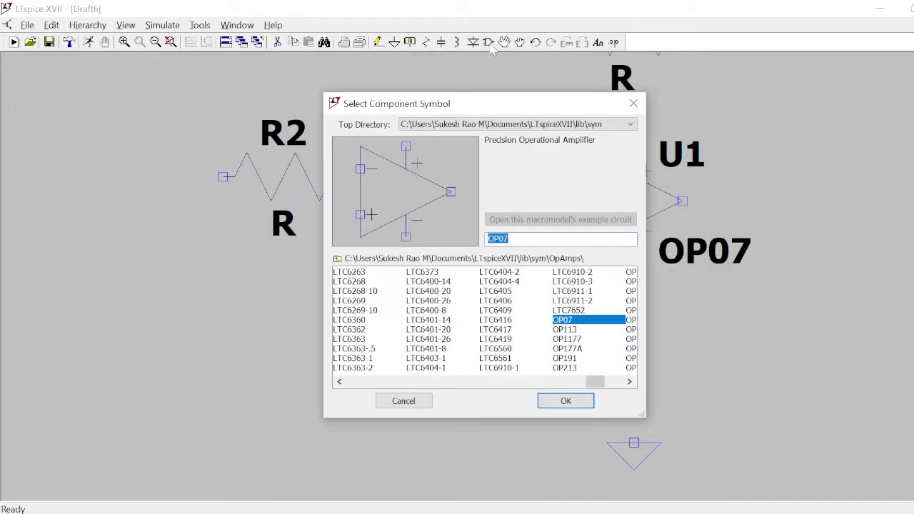
{"action": "type", "text": "voltage"}
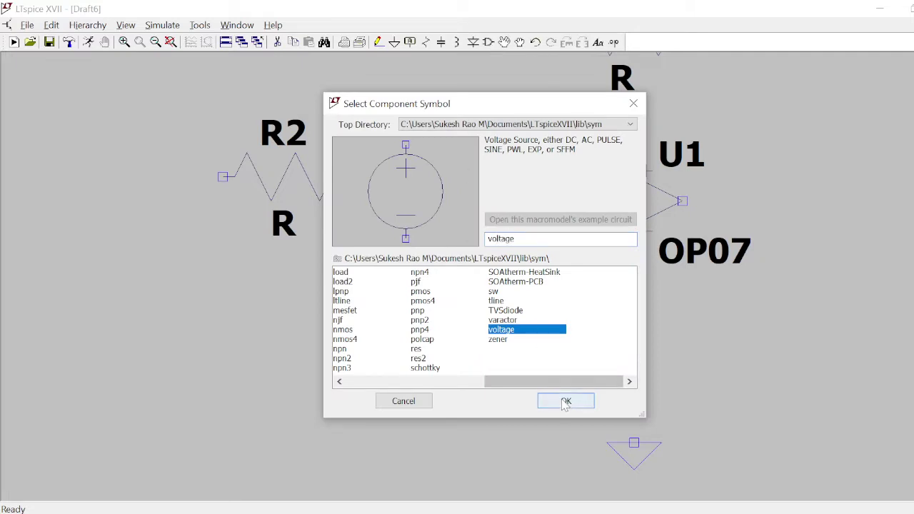
{"action": "left_click", "coordinate": [565, 400]}
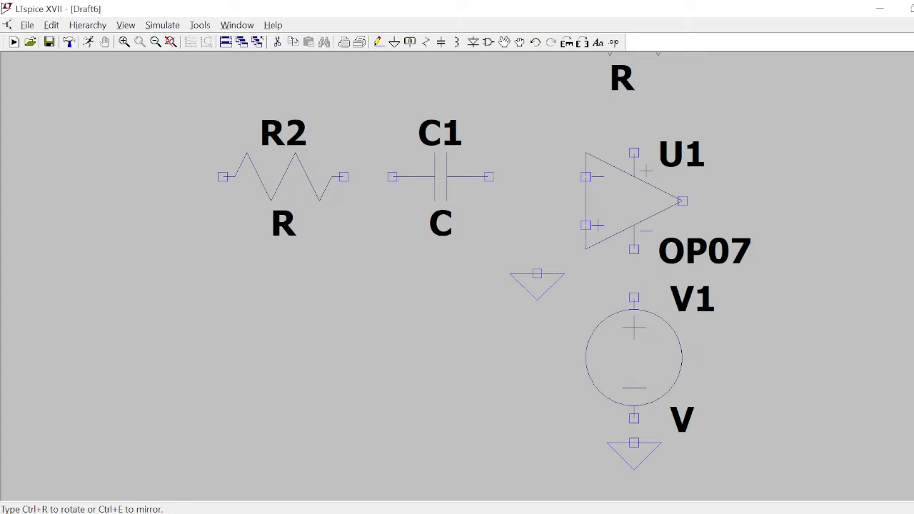
{"action": "left_click", "coordinate": [634, 357]}
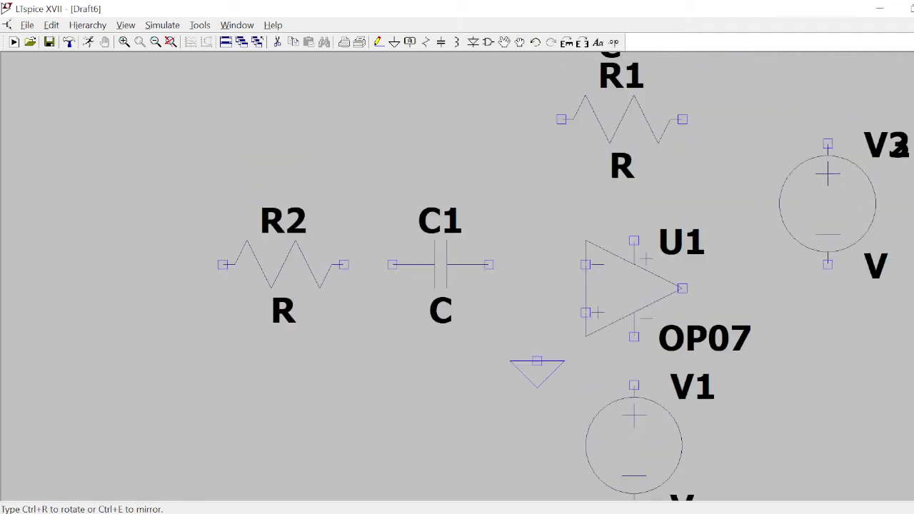
{"action": "left_click", "coordinate": [827, 144]}
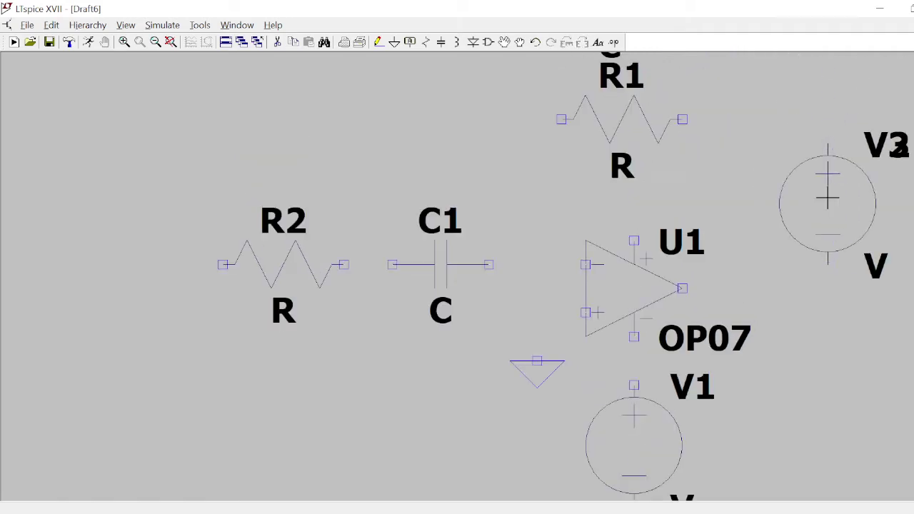
Place the sine signal source V4 on the left side of the schematic.
{"action": "left_click", "coordinate": [488, 43]}
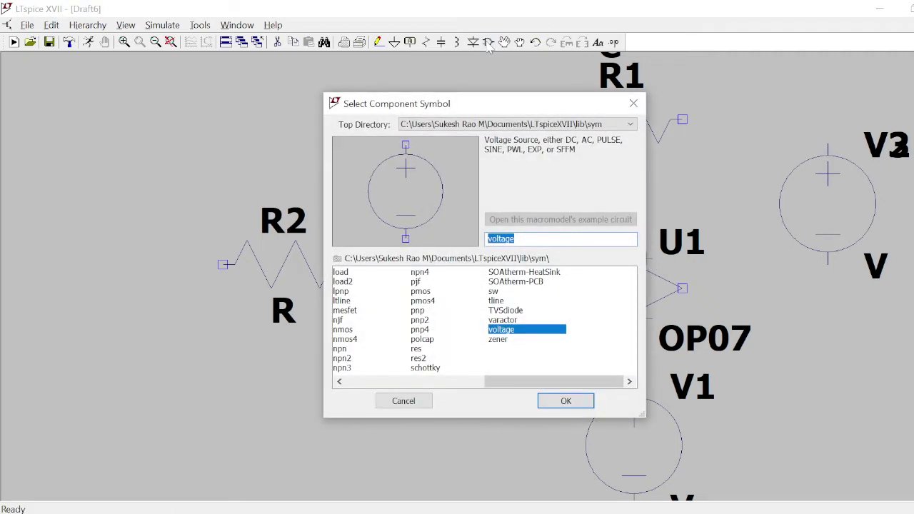
{"action": "type", "text": "signal"}
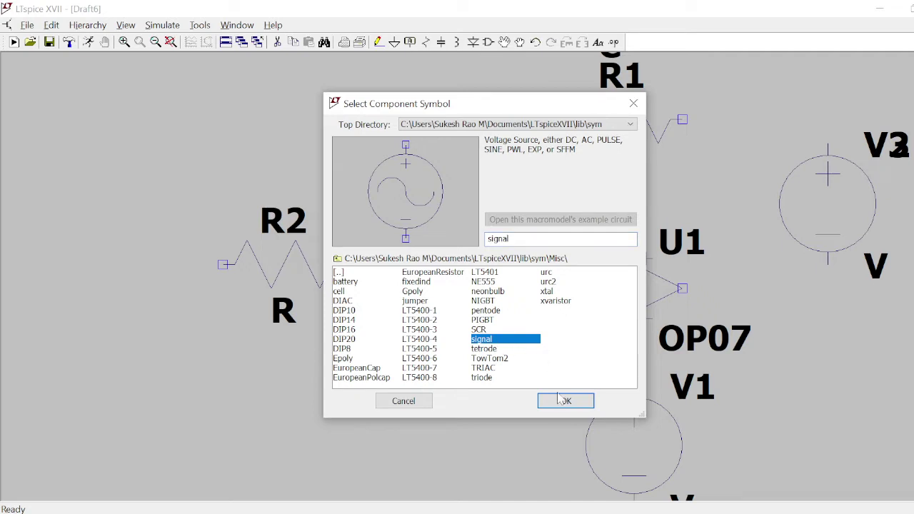
{"action": "left_click", "coordinate": [564, 400]}
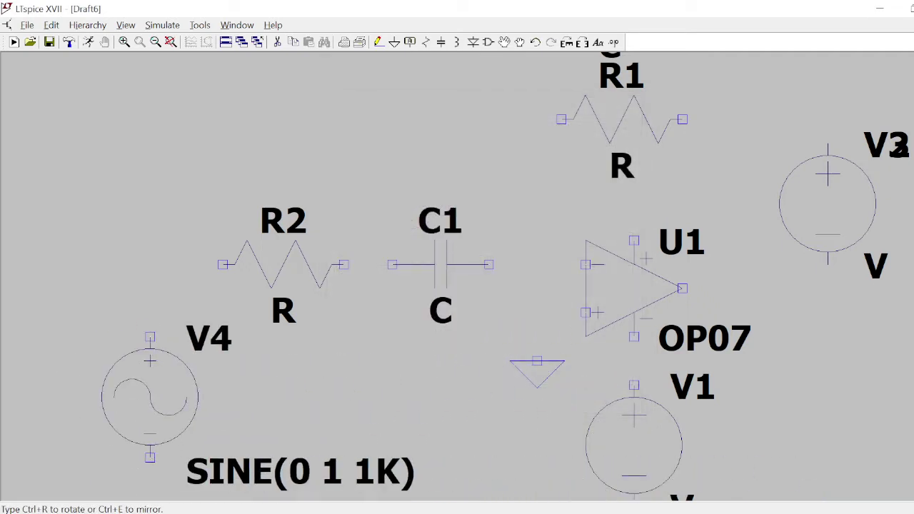
{"action": "left_click", "coordinate": [146, 399]}
{"action": "key", "text": "Escape"}
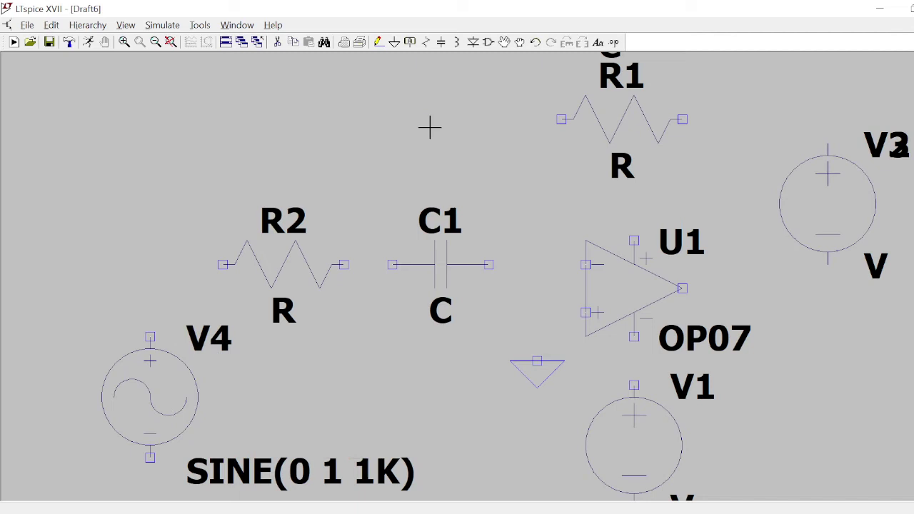
{"action": "left_click", "coordinate": [394, 42]}
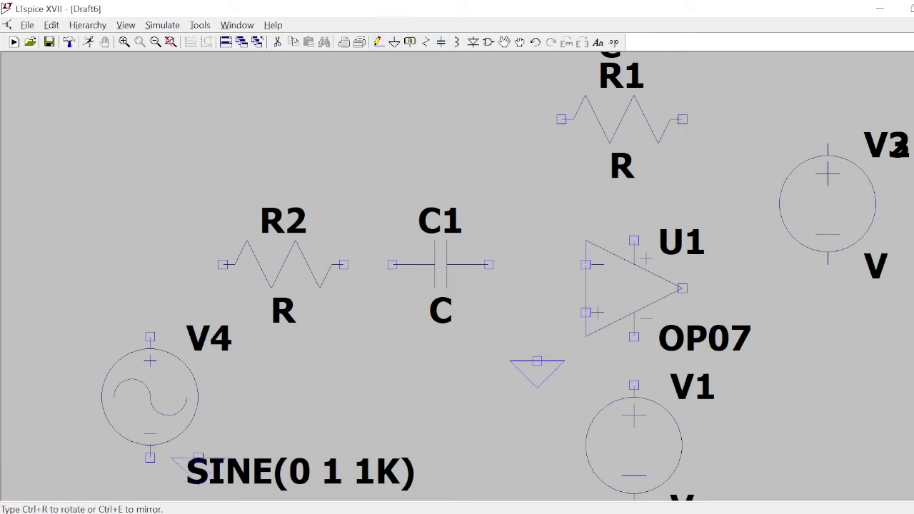
{"action": "scroll", "coordinate": [197, 457], "scroll_direction": "down", "scroll_amount": 3}
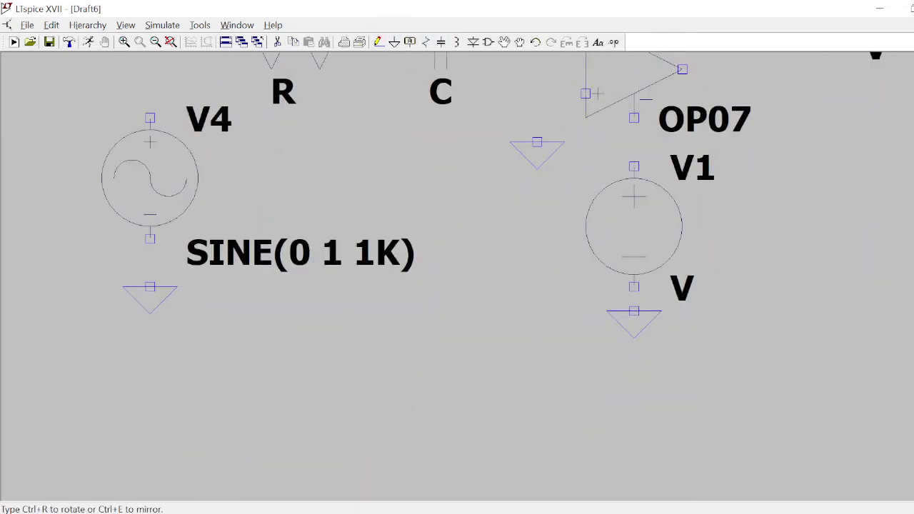
Ground the sine source V4 and fit the whole circuit in view.
{"action": "left_click", "coordinate": [150, 287]}
{"action": "key", "text": "Escape"}
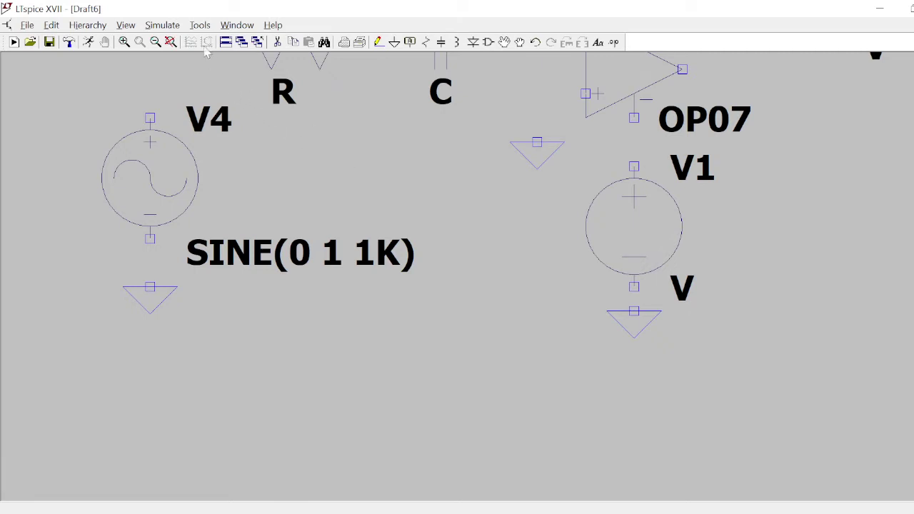
{"action": "left_click", "coordinate": [171, 42]}
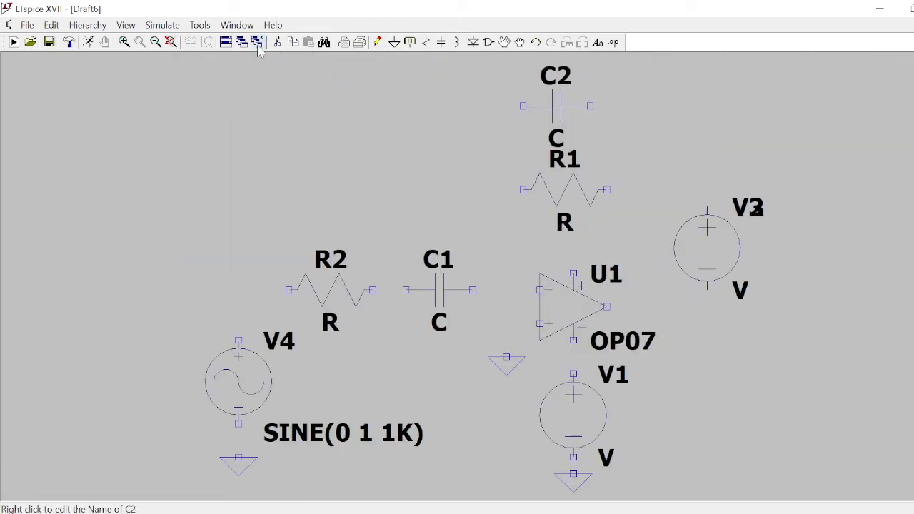
Wire V4 through R2 and C1 in series into U1's inverting input.
{"action": "left_click", "coordinate": [378, 42]}
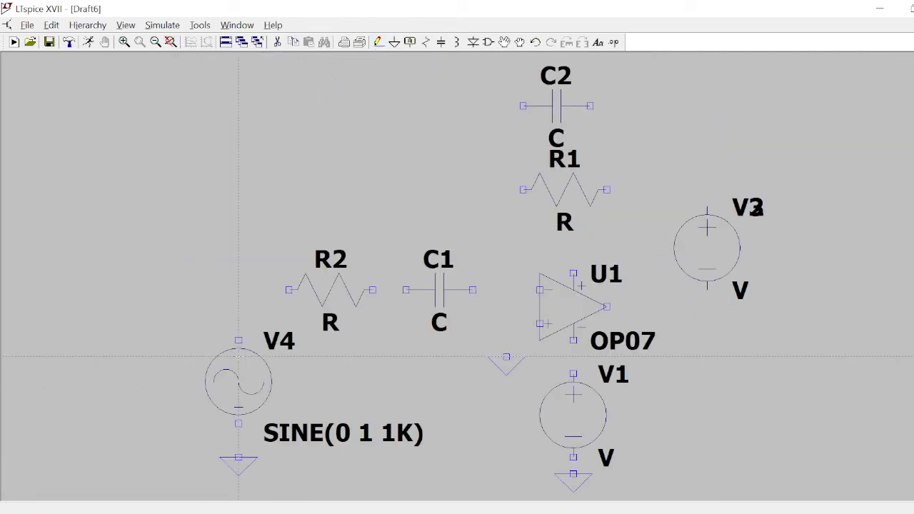
{"action": "left_click", "coordinate": [238, 341]}
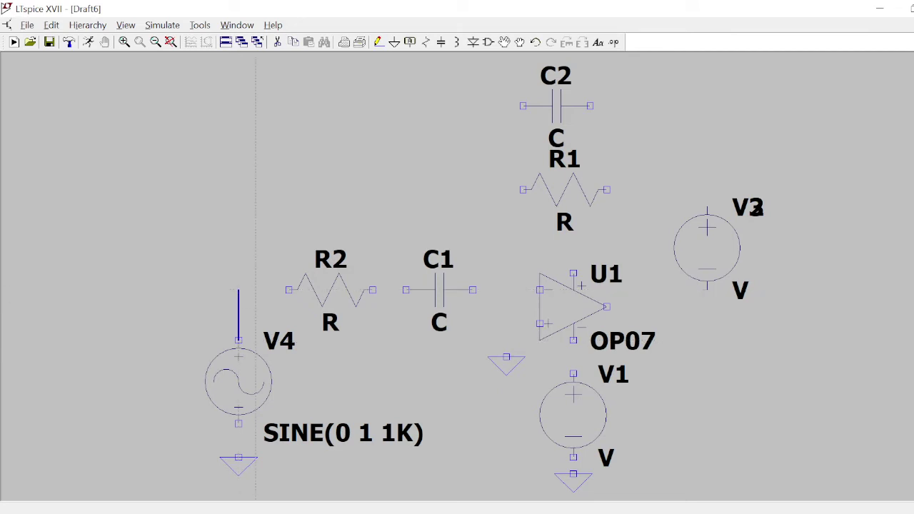
{"action": "left_click", "coordinate": [288, 290]}
{"action": "left_click", "coordinate": [372, 290]}
{"action": "left_click", "coordinate": [406, 290]}
{"action": "left_click", "coordinate": [472, 290]}
{"action": "left_click", "coordinate": [538, 290]}
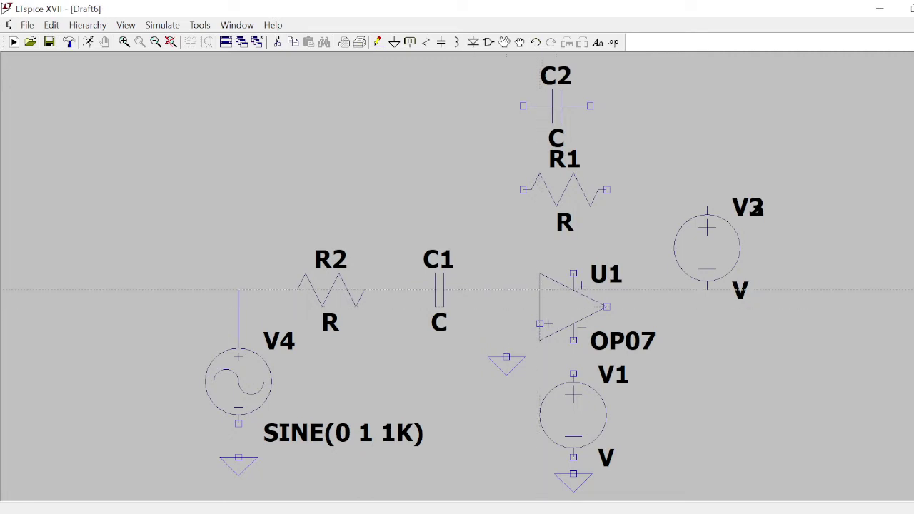
Wire R1 and C2 in parallel from the inverting input node to U1's output.
{"action": "left_click", "coordinate": [522, 189]}
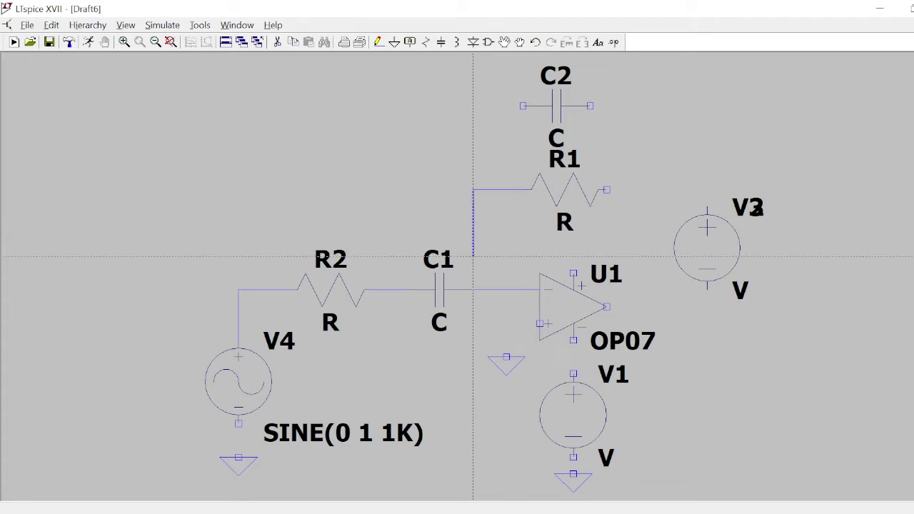
{"action": "left_click", "coordinate": [473, 290]}
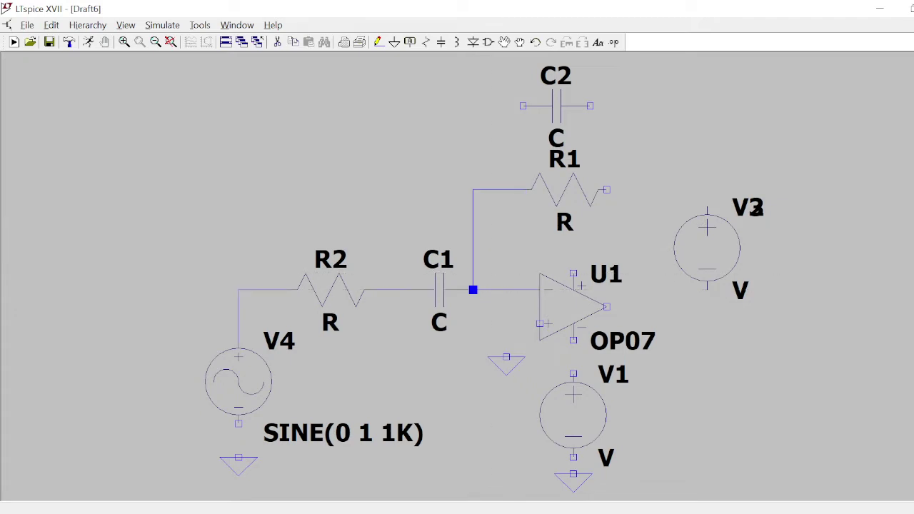
{"action": "left_click", "coordinate": [606, 190]}
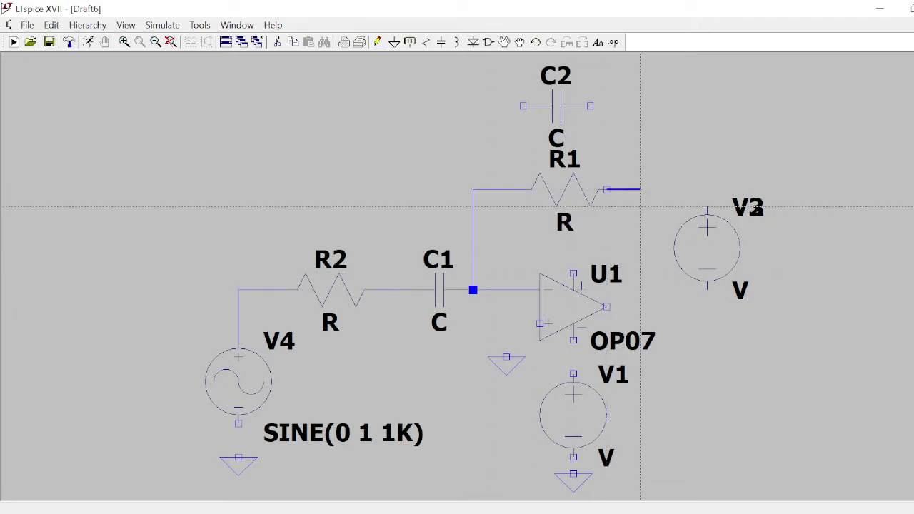
{"action": "left_click", "coordinate": [640, 205]}
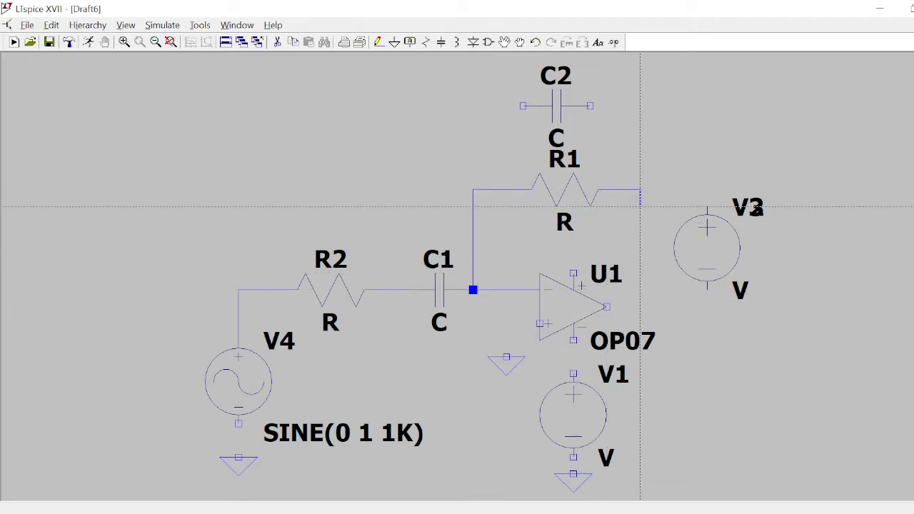
{"action": "left_click", "coordinate": [640, 307]}
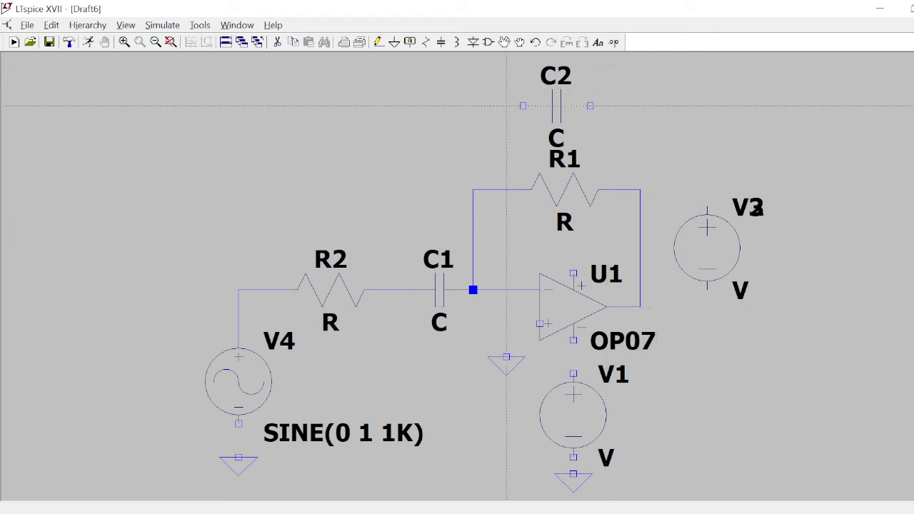
{"action": "left_click", "coordinate": [522, 106]}
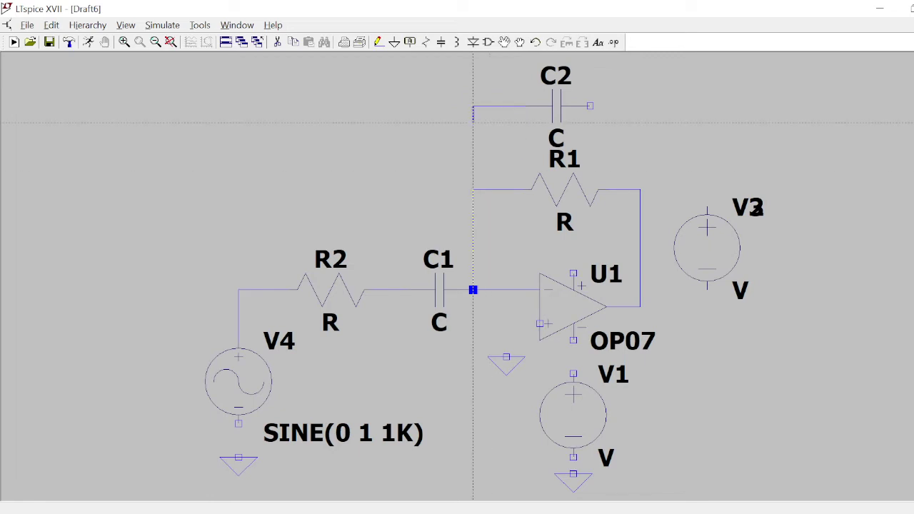
{"action": "left_click", "coordinate": [472, 289]}
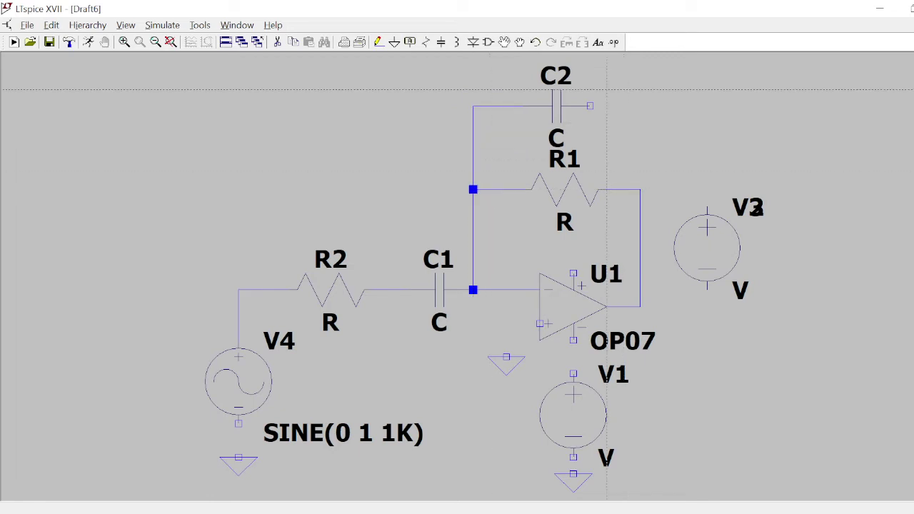
{"action": "left_click", "coordinate": [590, 106]}
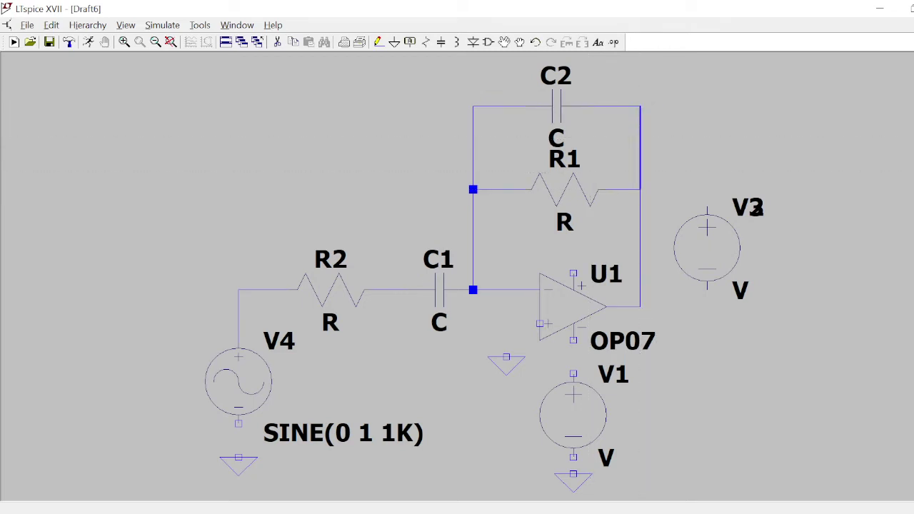
{"action": "left_click", "coordinate": [639, 189]}
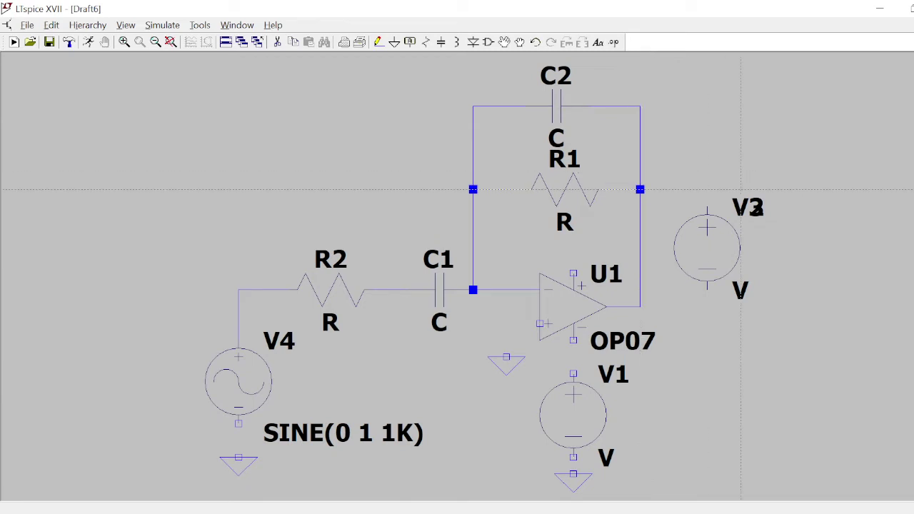
Wire U1's top and bottom supply pins to the supply sources.
{"action": "scroll", "coordinate": [523, 112], "scroll_direction": "up", "scroll_amount": 2}
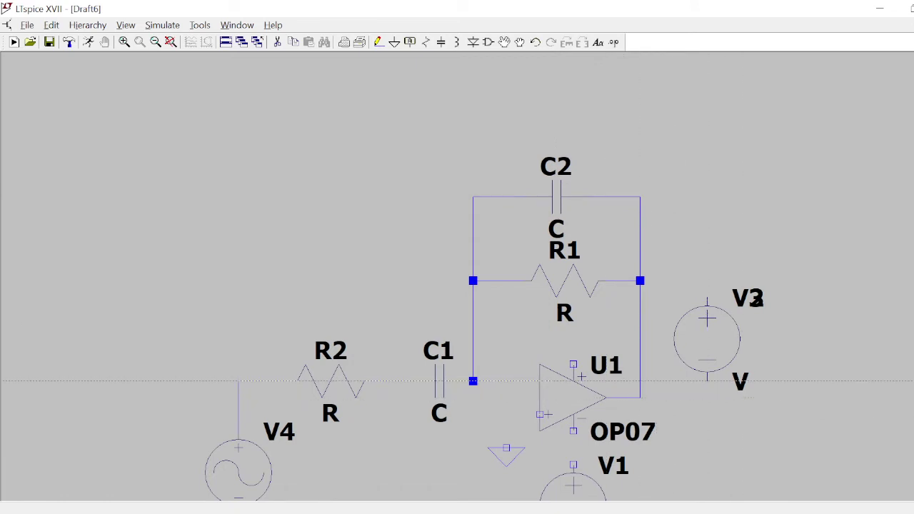
{"action": "left_click", "coordinate": [573, 364]}
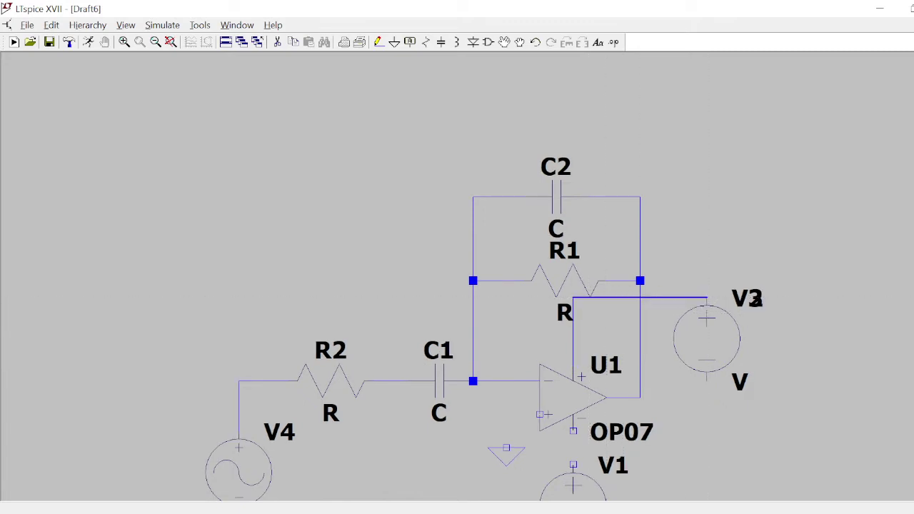
{"action": "left_click", "coordinate": [707, 297]}
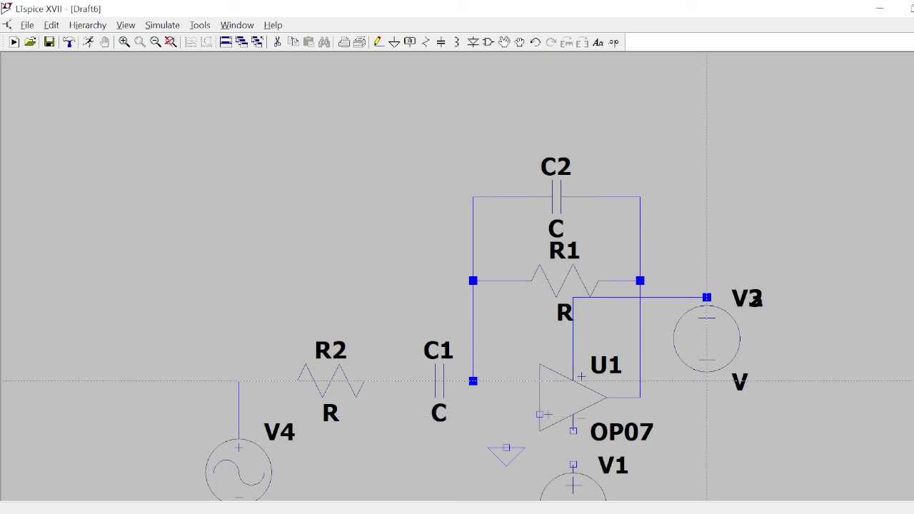
{"action": "left_click", "coordinate": [572, 431]}
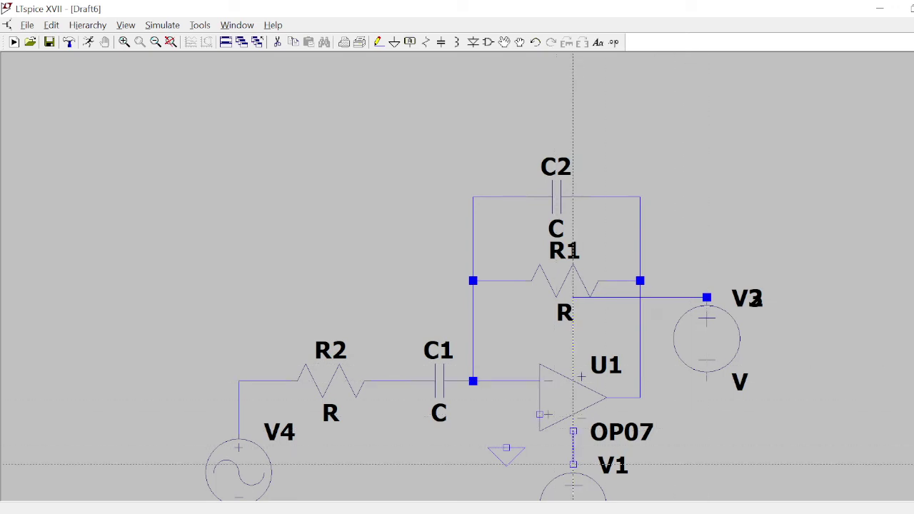
{"action": "left_click", "coordinate": [573, 464]}
{"action": "scroll", "coordinate": [573, 482], "scroll_direction": "down", "scroll_amount": 3}
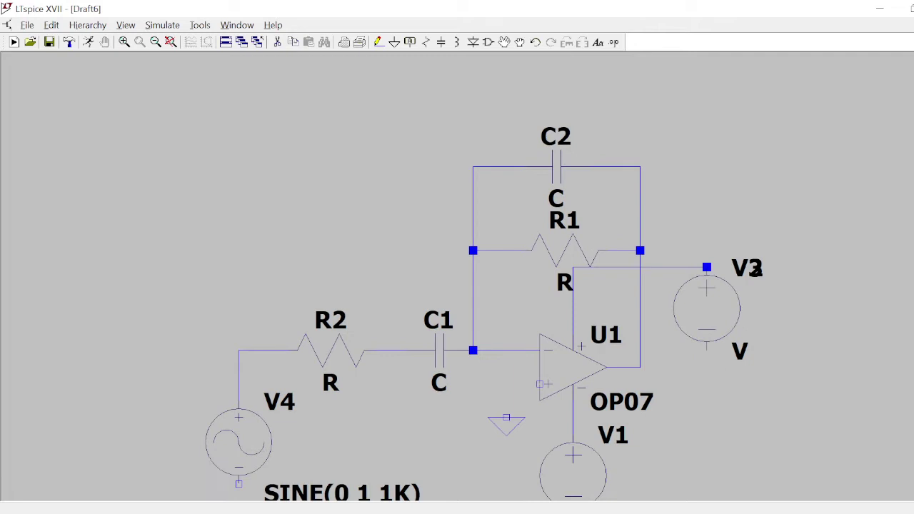
{"action": "scroll", "coordinate": [585, 457], "scroll_direction": "down", "scroll_amount": 2}
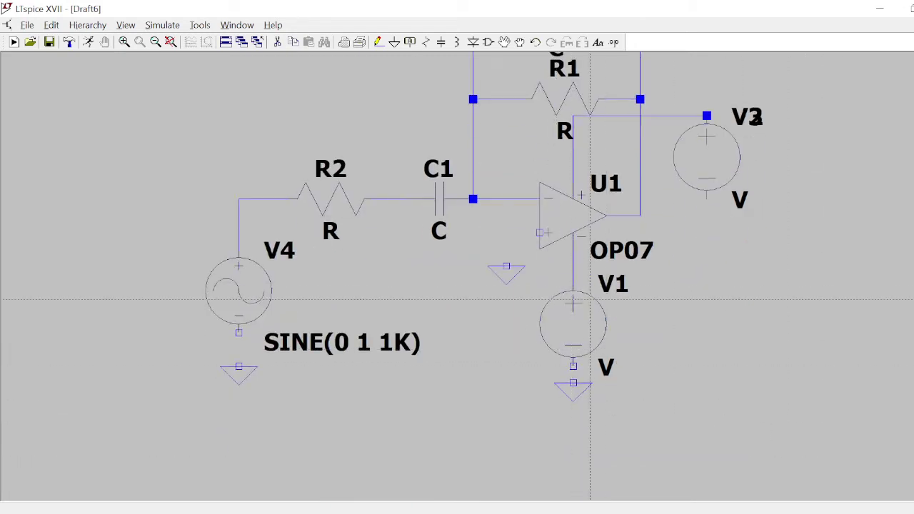
{"action": "left_click", "coordinate": [572, 192]}
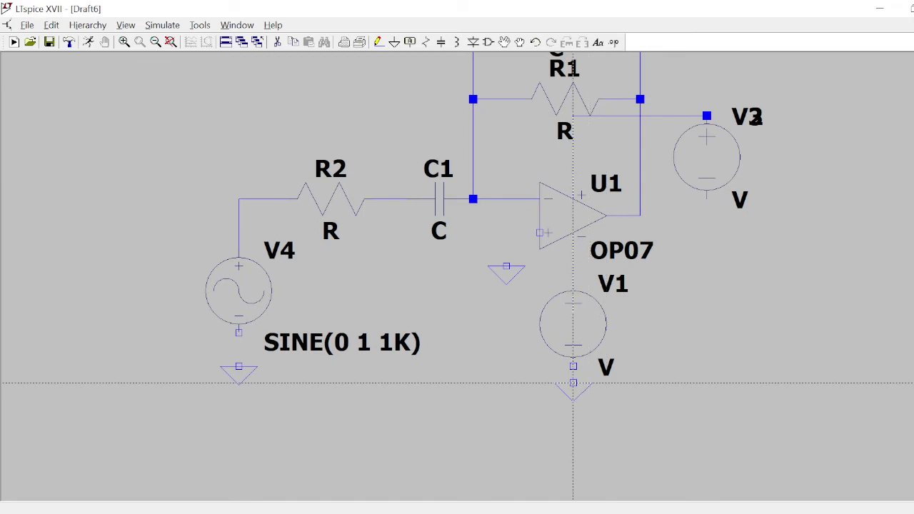
Connect V3's bottom terminal to V1's bottom terminal and R1's right node to the output.
{"action": "left_click", "coordinate": [572, 366]}
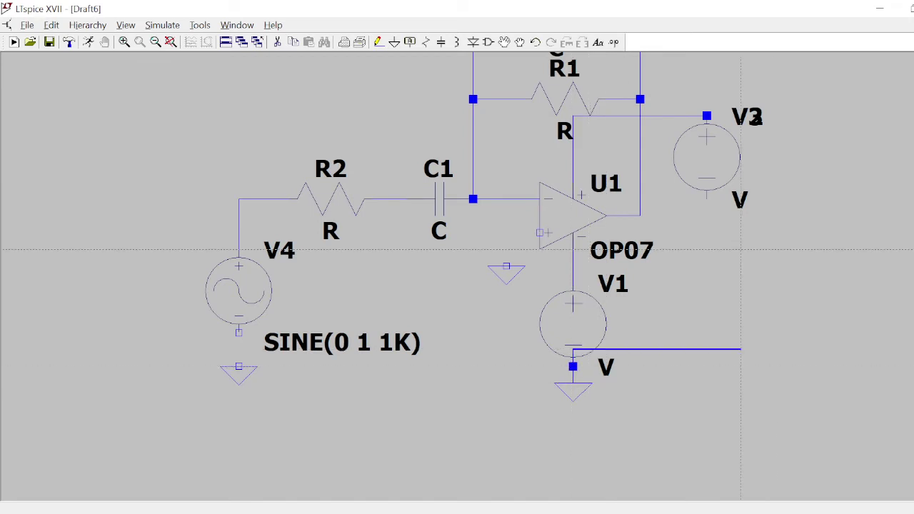
{"action": "right_click", "coordinate": [694, 330]}
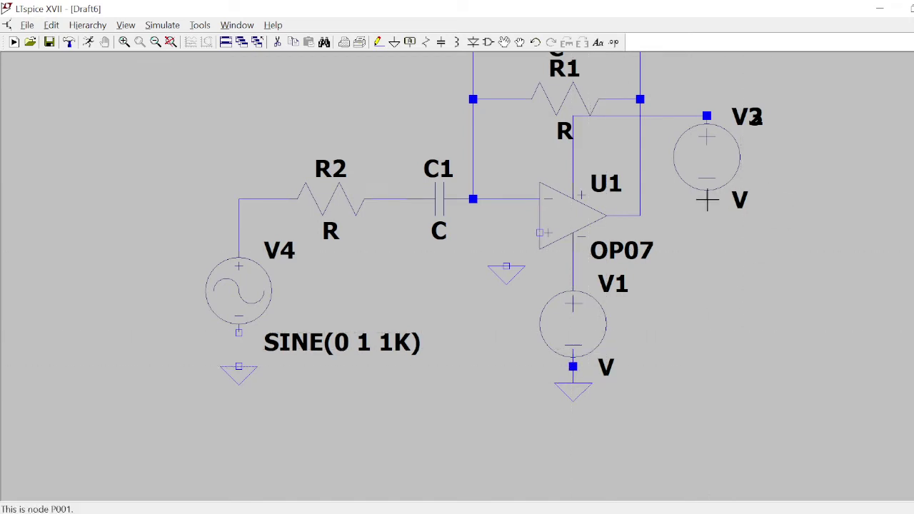
{"action": "left_click", "coordinate": [378, 42]}
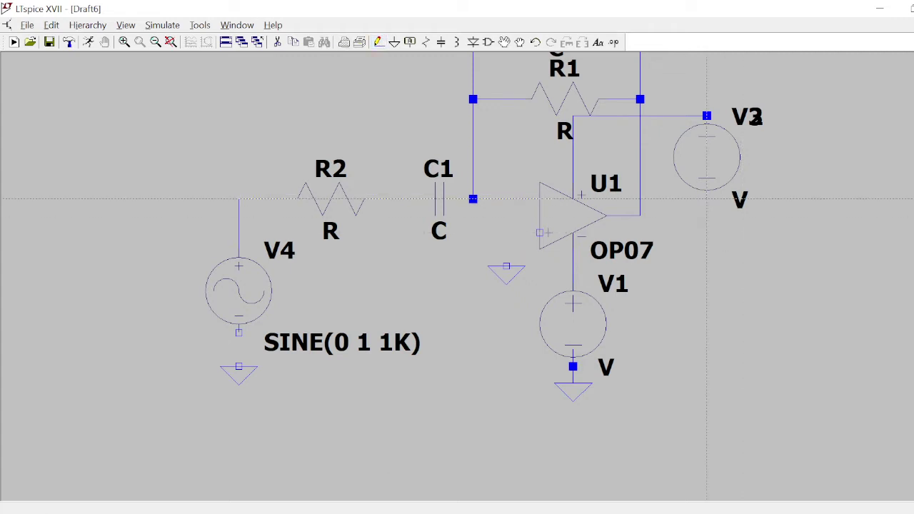
{"action": "left_click", "coordinate": [707, 198]}
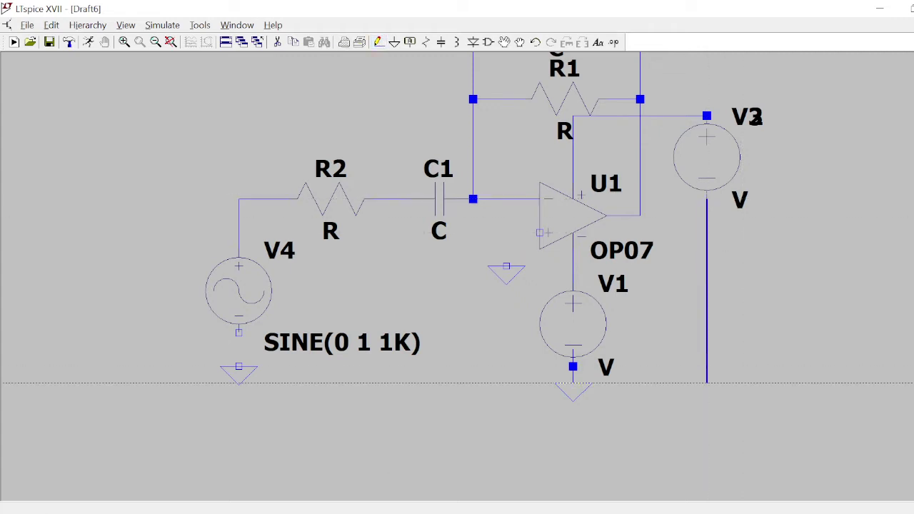
{"action": "left_click", "coordinate": [573, 367]}
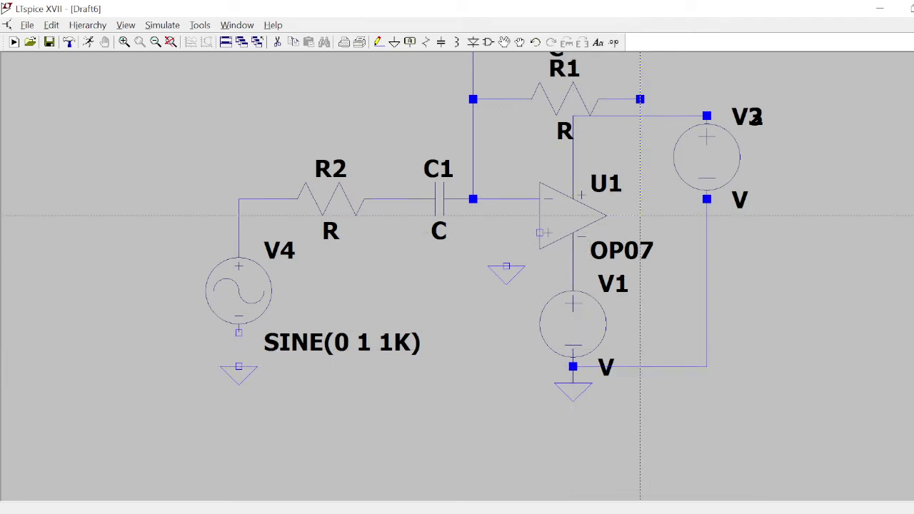
{"action": "left_click", "coordinate": [640, 215]}
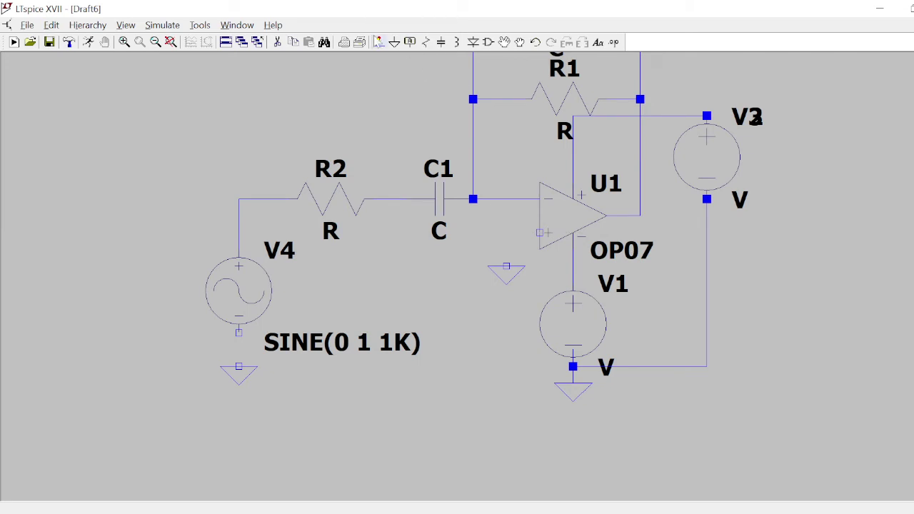
Cut the wrong wires between V1, V3 and ground.
{"action": "left_click", "coordinate": [277, 42]}
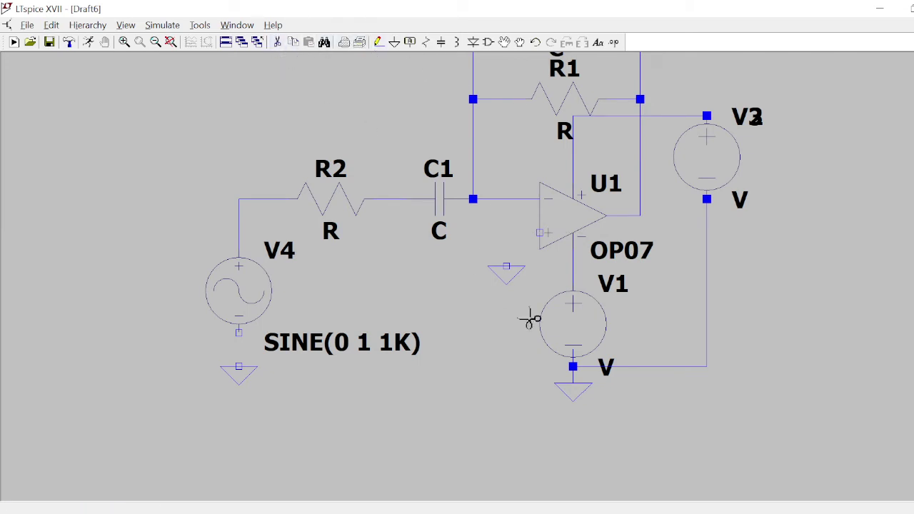
{"action": "left_click", "coordinate": [573, 367]}
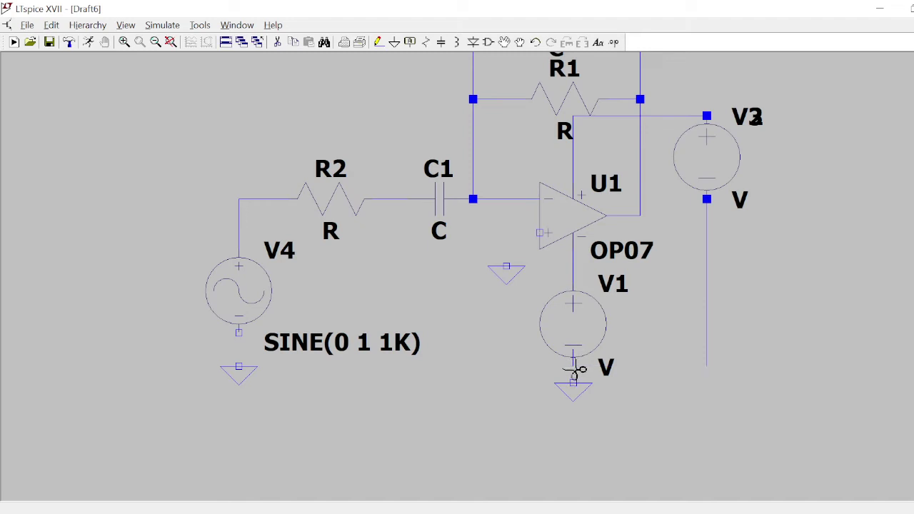
{"action": "left_click", "coordinate": [573, 373]}
Rewire V1 and V4 to ground, V3 to V1, and U1's + input to ground.
{"action": "left_click", "coordinate": [378, 42]}
{"action": "left_click", "coordinate": [572, 366]}
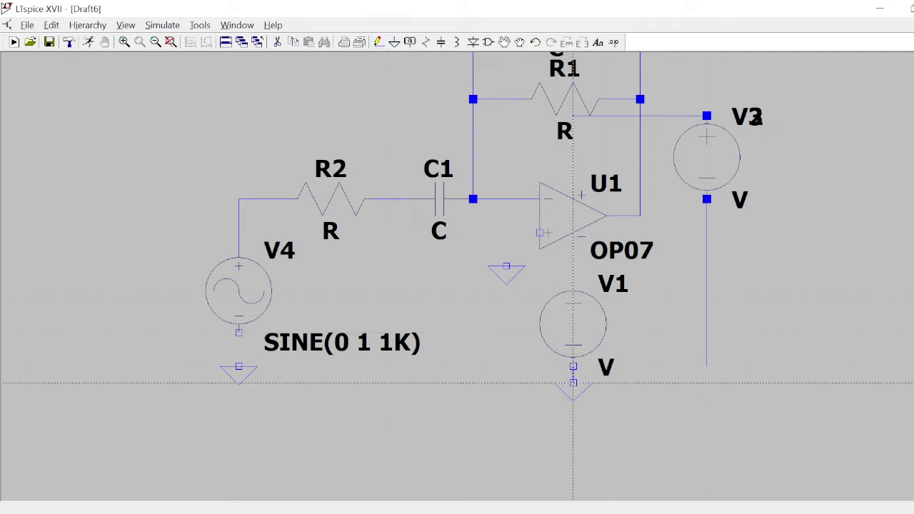
{"action": "left_click", "coordinate": [572, 384]}
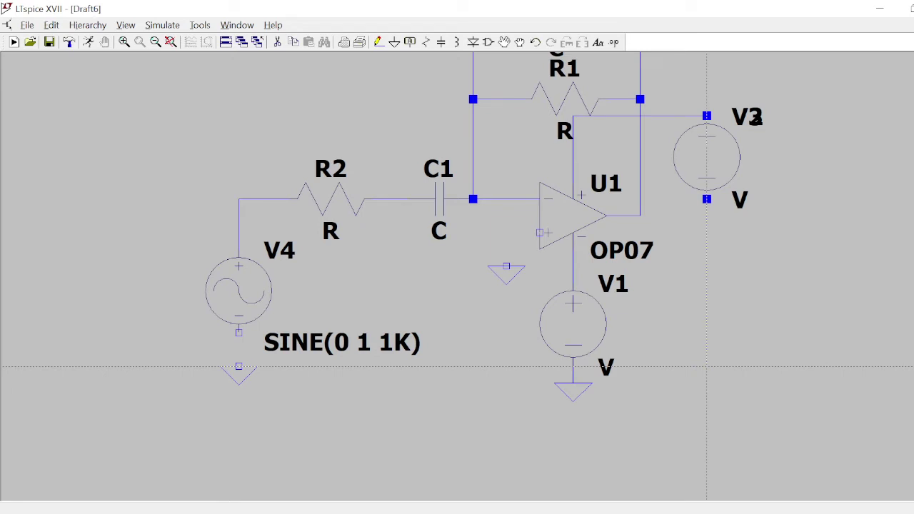
{"action": "left_click", "coordinate": [573, 366]}
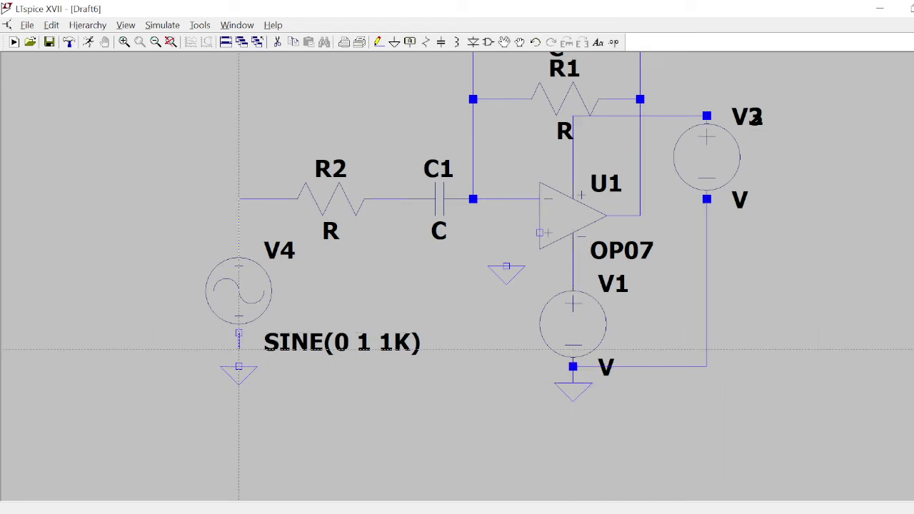
{"action": "left_click", "coordinate": [238, 367]}
{"action": "left_click", "coordinate": [540, 232]}
{"action": "left_click", "coordinate": [507, 266]}
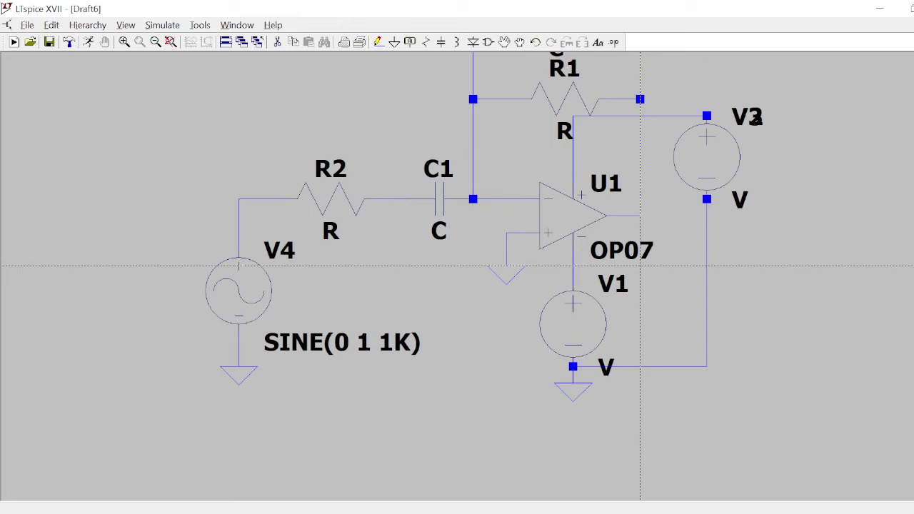
{"action": "key", "text": "ctrl+p"}
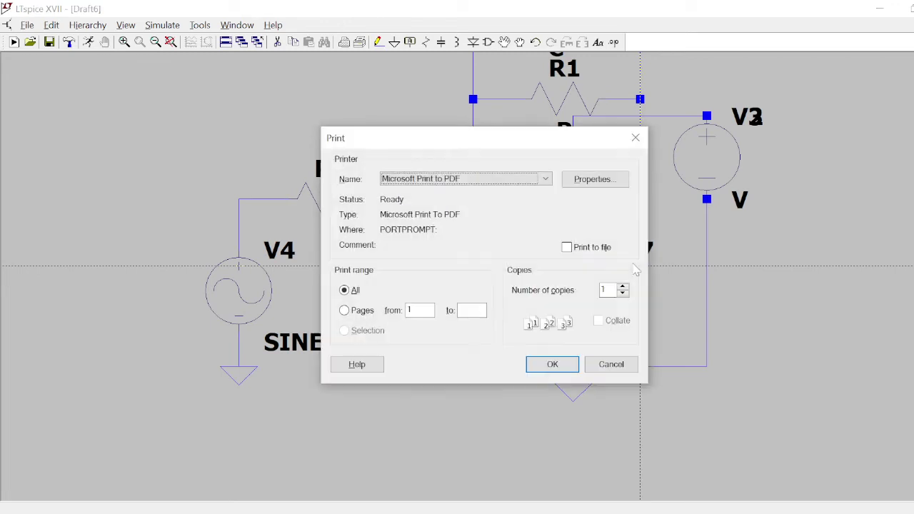
{"action": "left_click", "coordinate": [611, 364]}
{"action": "scroll", "coordinate": [457, 428], "scroll_direction": "down", "scroll_amount": 2}
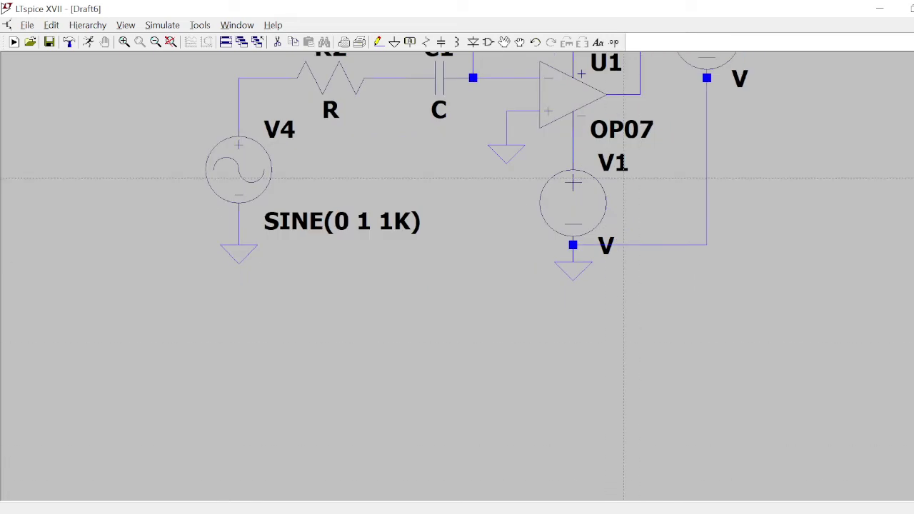
{"action": "scroll", "coordinate": [457, 286], "scroll_direction": "up", "scroll_amount": 2}
{"action": "scroll", "coordinate": [457, 286], "scroll_direction": "up", "scroll_amount": 1}
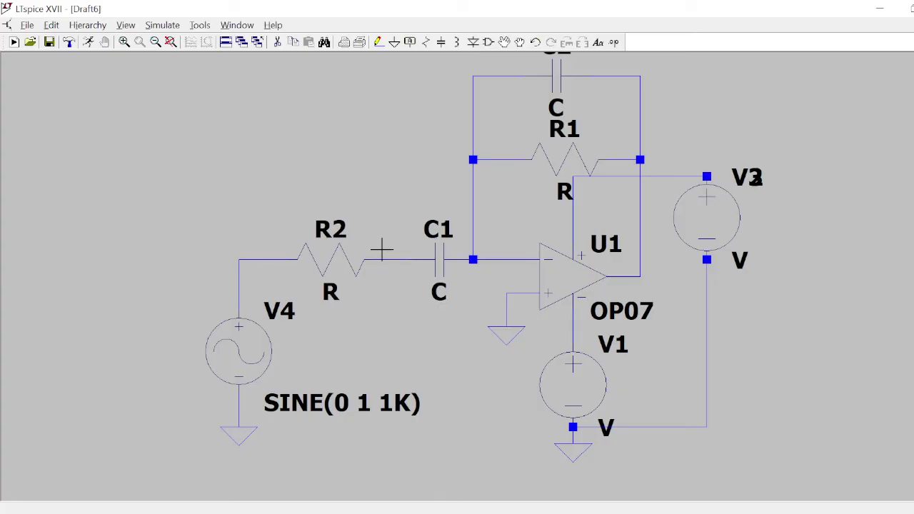
Set R2 to 50 and C1 to 22nf.
{"action": "right_click", "coordinate": [341, 269]}
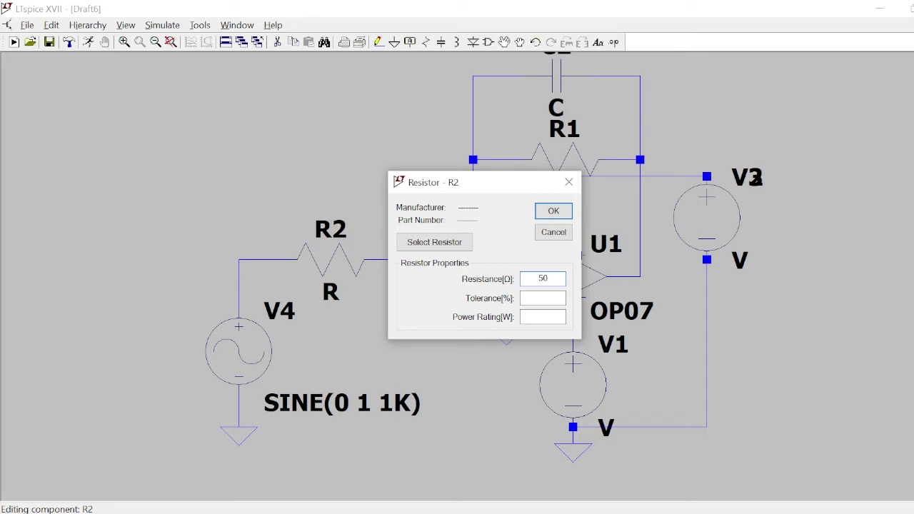
{"action": "key", "text": "Return"}
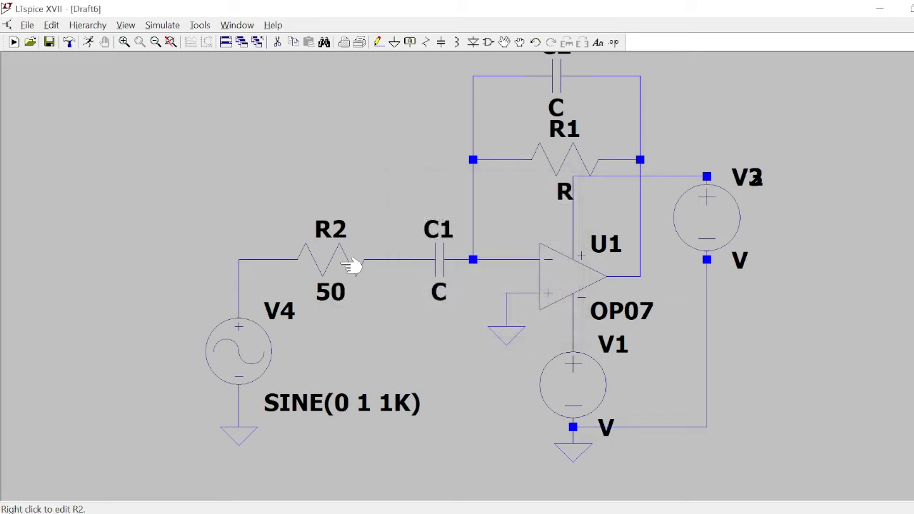
{"action": "right_click", "coordinate": [440, 262]}
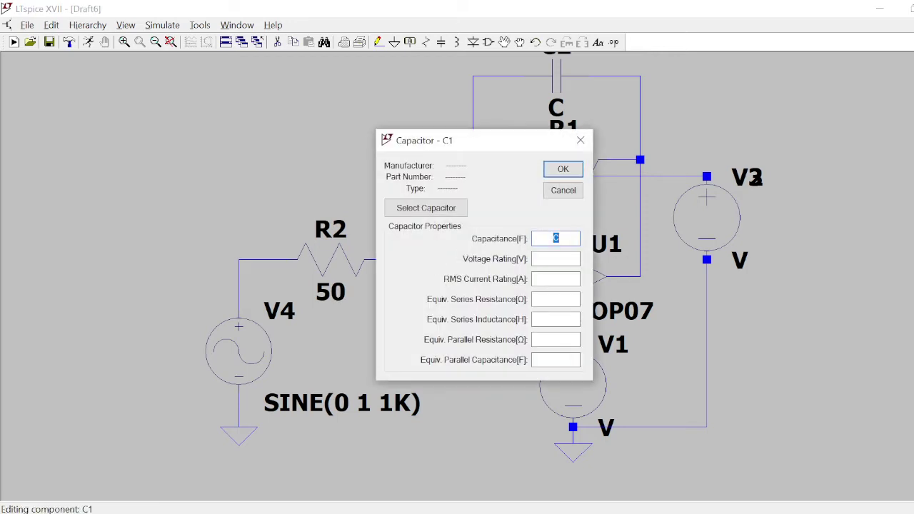
{"action": "type", "text": "22"}
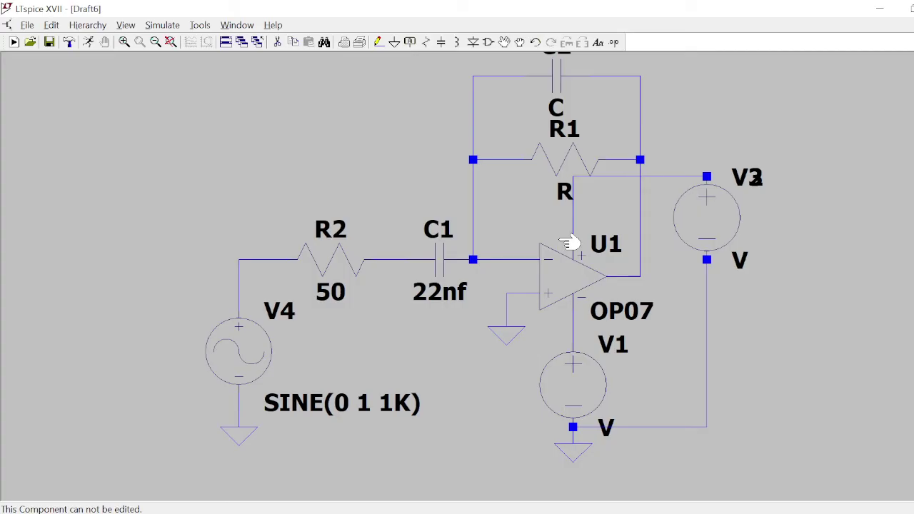
Set R1 to 1k and C2 to 1.1nF.
{"action": "right_click", "coordinate": [572, 156]}
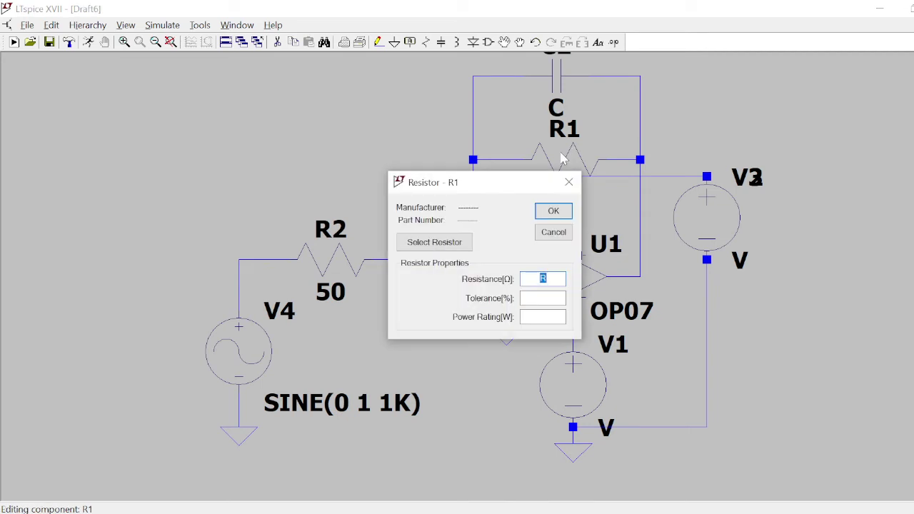
{"action": "type", "text": "1k"}
{"action": "key", "text": "Return"}
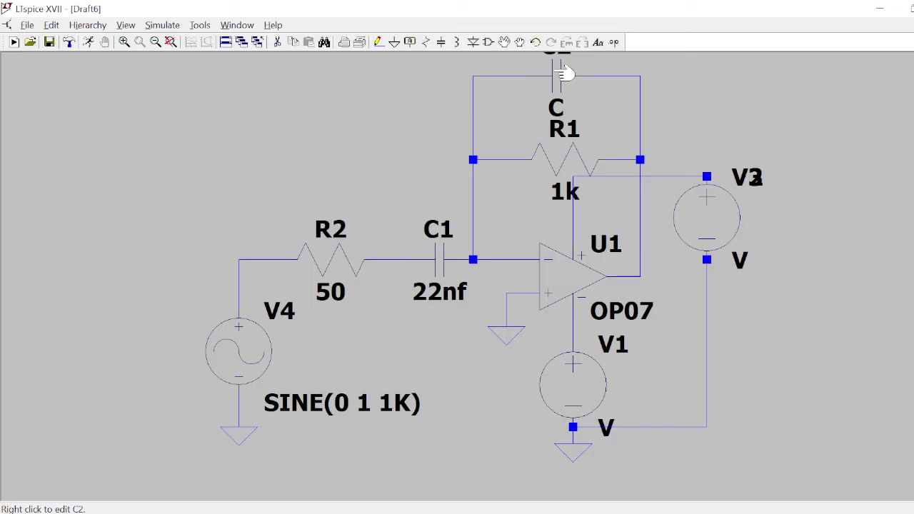
{"action": "right_click", "coordinate": [564, 73]}
{"action": "type", "text": "1"}
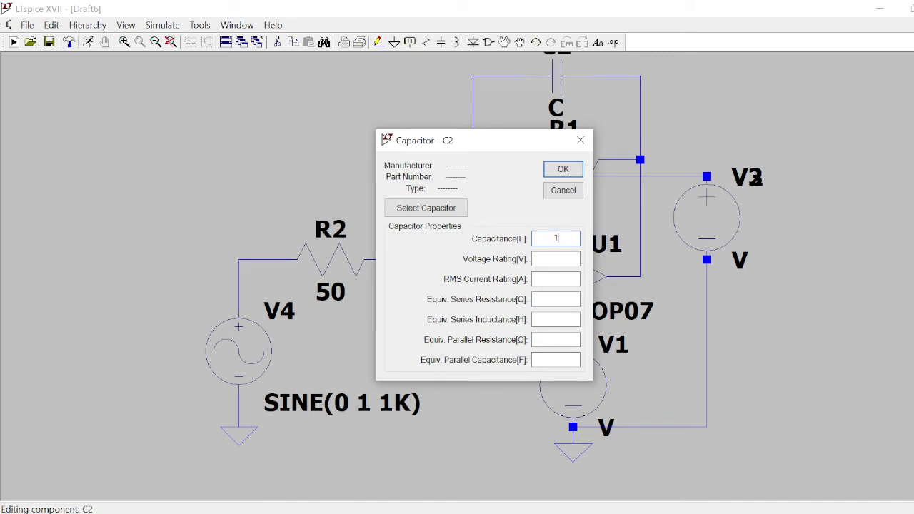
{"action": "type", "text": ".1nf"}
{"action": "key", "text": "BackSpace"}
{"action": "type", "text": "F"}
{"action": "key", "text": "Return"}
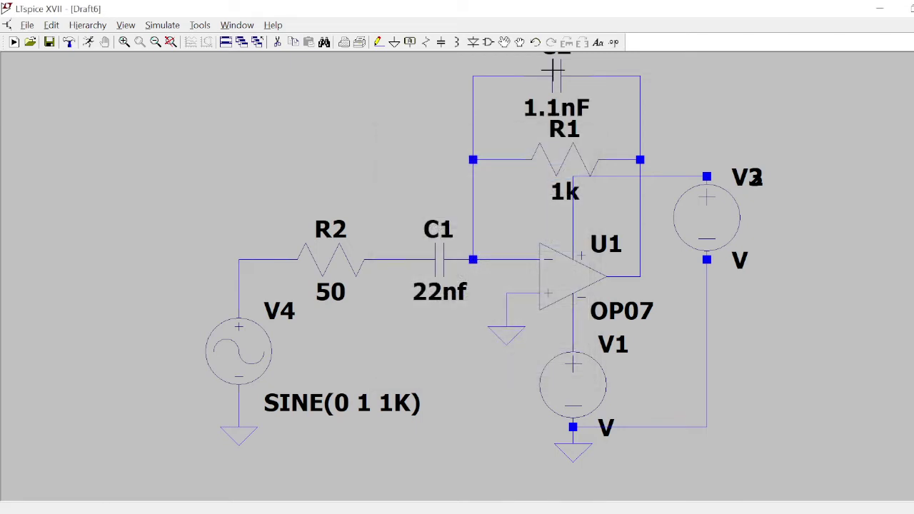
Give the right-hand supply source V2 a DC value of 12v.
{"action": "right_click", "coordinate": [723, 225]}
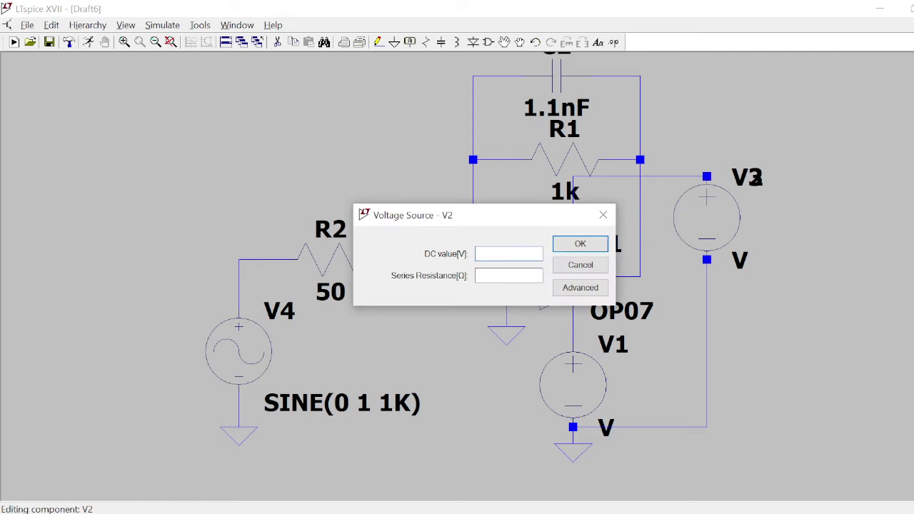
{"action": "type", "text": "-12v"}
{"action": "key", "text": "Return"}
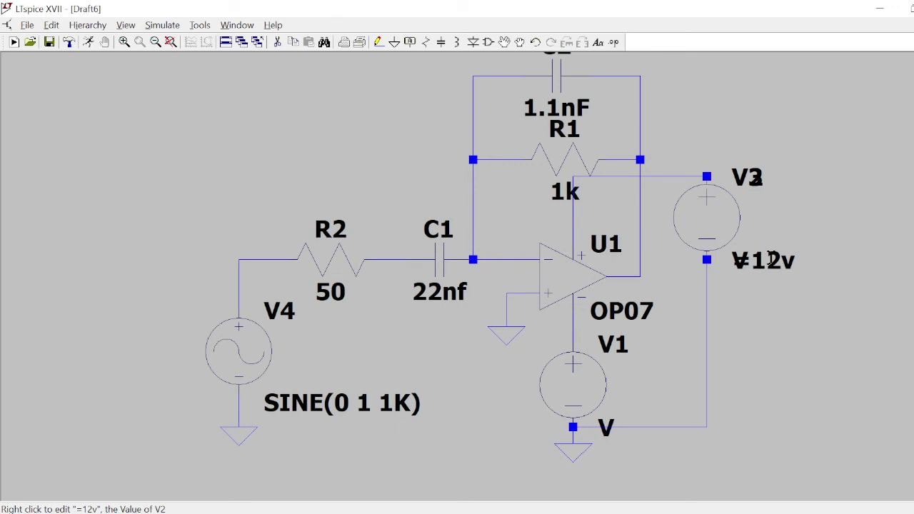
{"action": "right_click", "coordinate": [728, 223]}
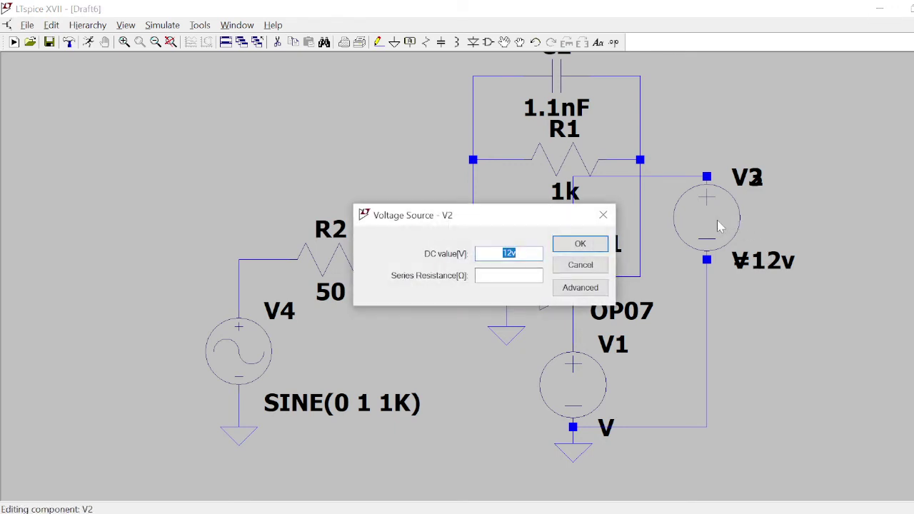
{"action": "key", "text": "BackSpace"}
{"action": "type", "text": "12v"}
{"action": "key", "text": "Return"}
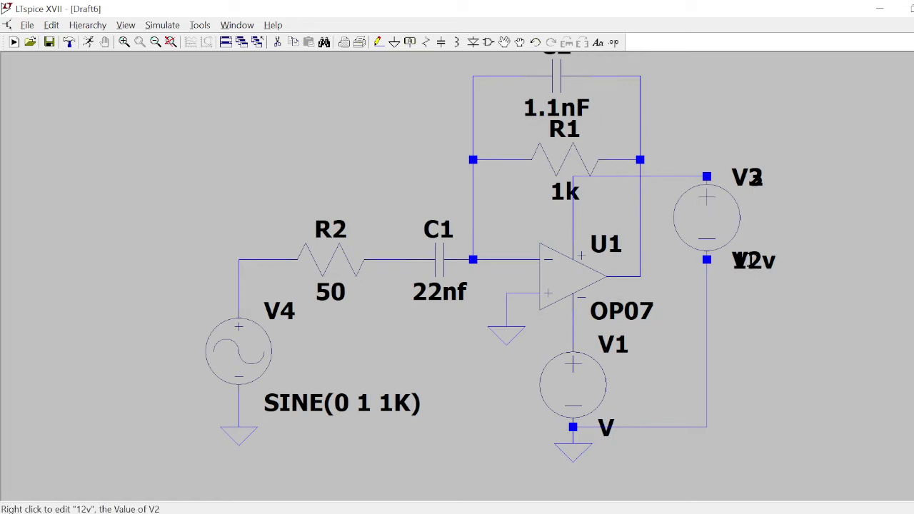
Give supply source V1 a DC value of -12v.
{"action": "right_click", "coordinate": [582, 384]}
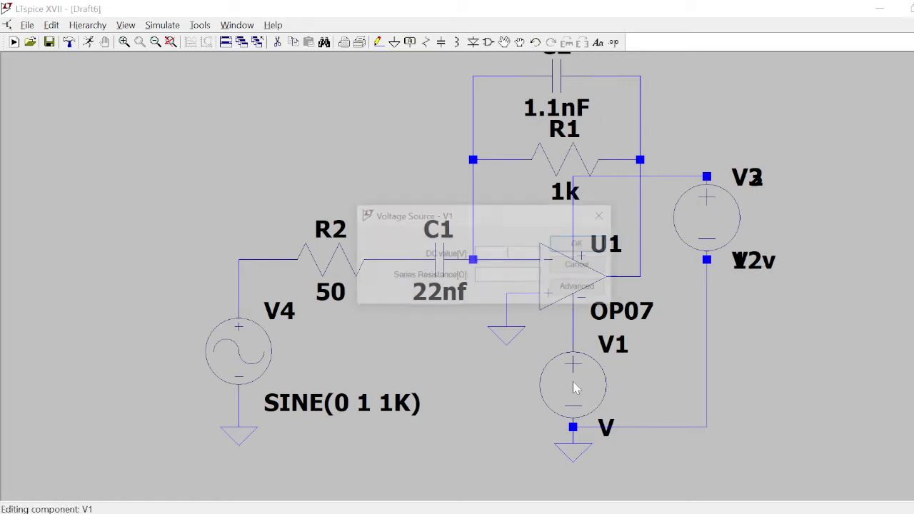
{"action": "type", "text": "-12v"}
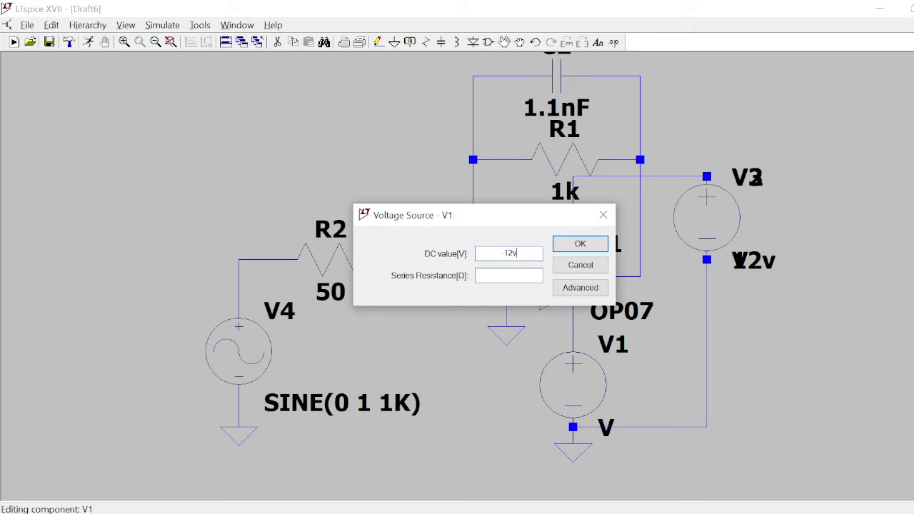
{"action": "key", "text": "Return"}
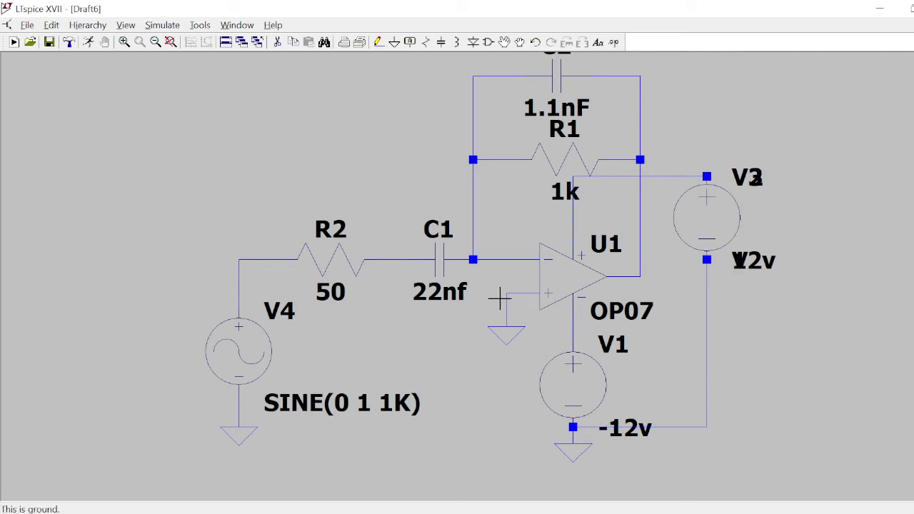
Change V4 to PULSE(0 2 1p 1p 1p 0.5m 1m 20): Von 2, Ton 0.5m, period 1m, 20 cycles.
{"action": "right_click", "coordinate": [255, 349]}
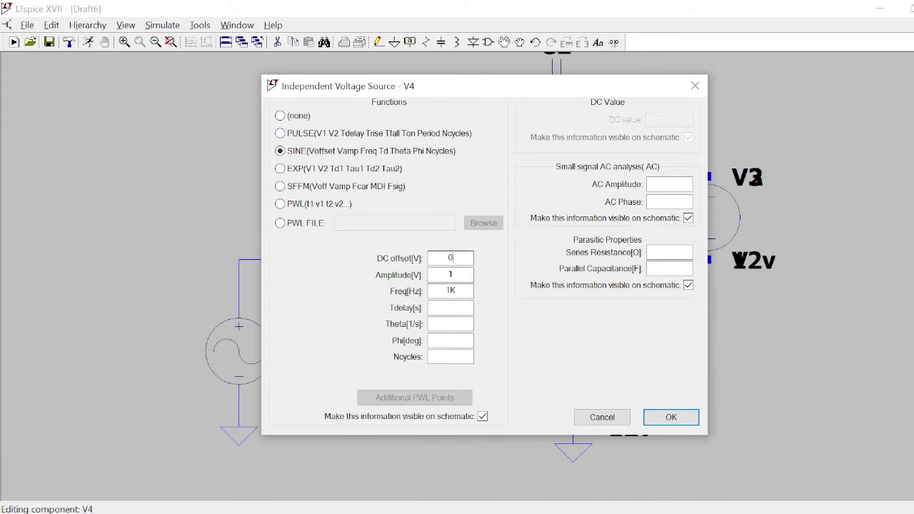
{"action": "left_click", "coordinate": [295, 138]}
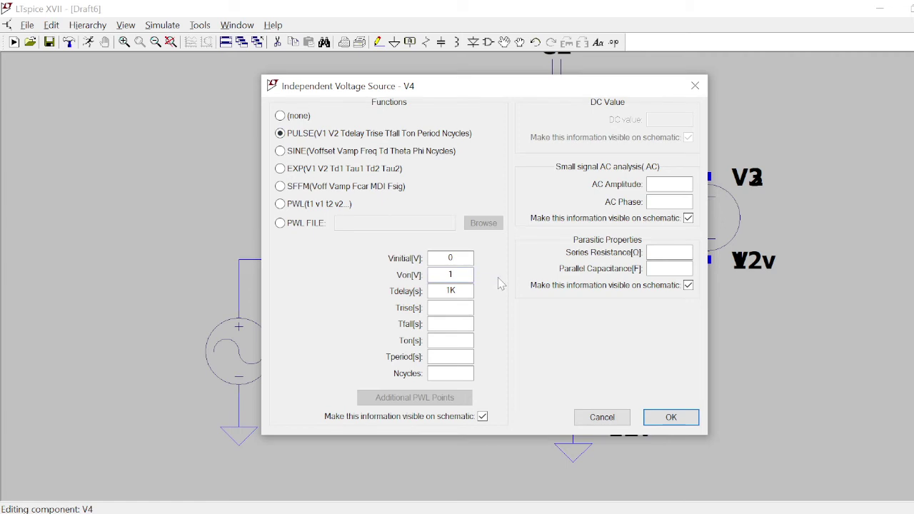
{"action": "key", "text": "BackSpace"}
{"action": "type", "text": "2"}
{"action": "left_click", "coordinate": [455, 290]}
{"action": "key", "text": "BackSpace"}
{"action": "key", "text": "BackSpace"}
{"action": "type", "text": "1p"}
{"action": "type", "text": "1p"}
{"action": "type", "text": "0."}
{"action": "type", "text": "5m"}
{"action": "type", "text": "1m"}
{"action": "key", "text": "Tab"}
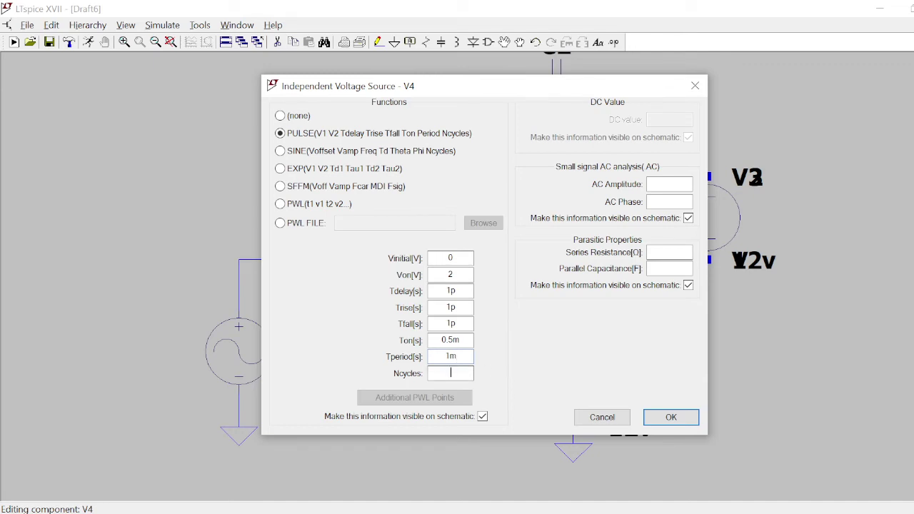
{"action": "type", "text": "20"}
{"action": "left_click", "coordinate": [664, 421]}
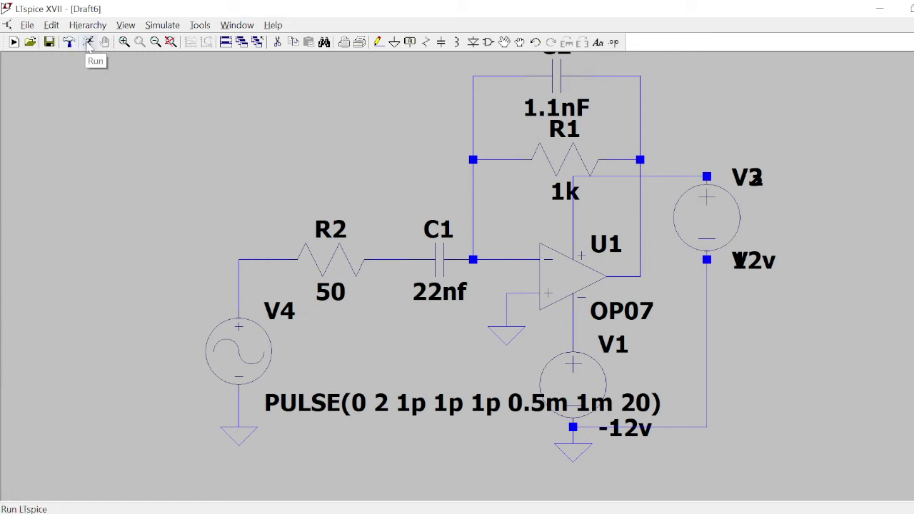
Place a net label named Vin on the wire above V4.
{"action": "left_click", "coordinate": [410, 43]}
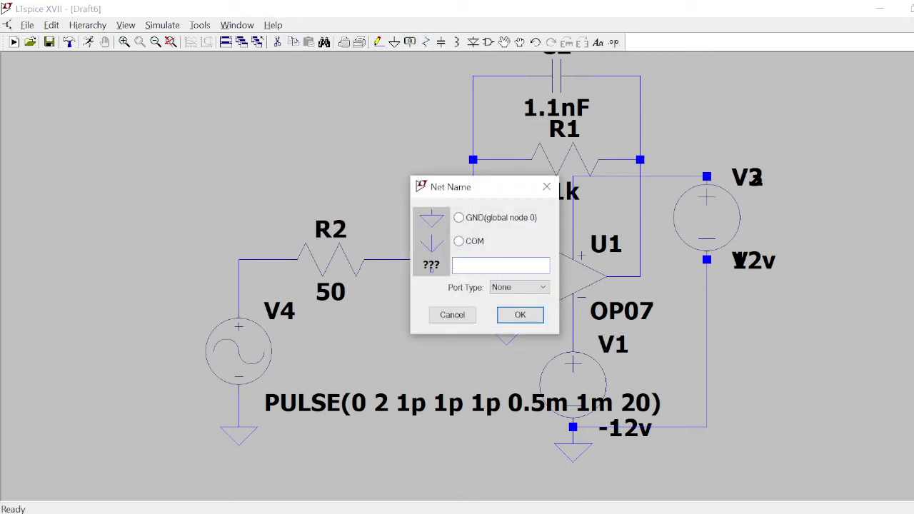
{"action": "type", "text": "Vin"}
{"action": "key", "text": "Return"}
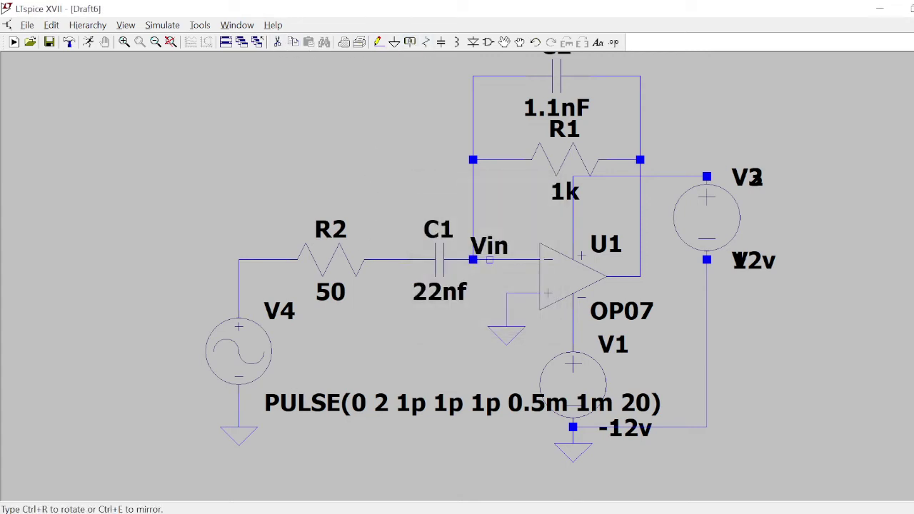
{"action": "left_click", "coordinate": [239, 260]}
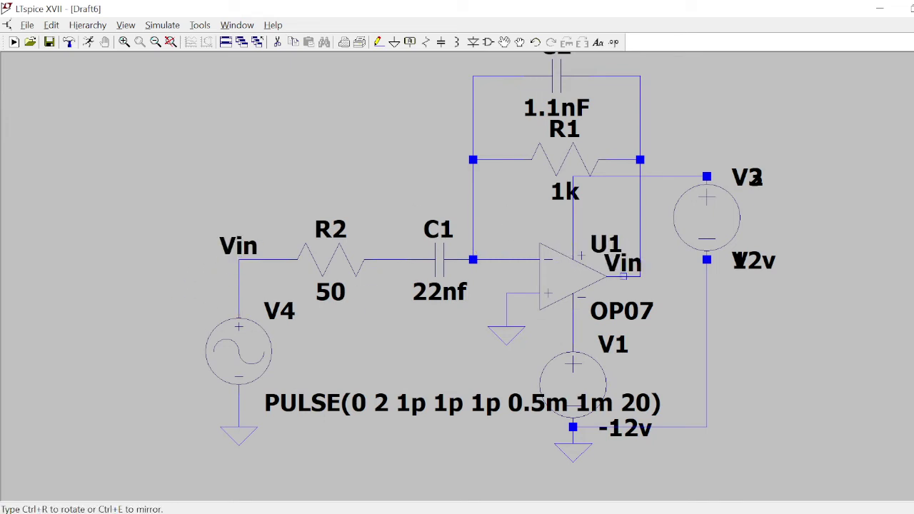
Label the op-amp output wire and rename that label to Vout.
{"action": "left_click", "coordinate": [622, 275]}
{"action": "key", "text": "Escape"}
{"action": "right_click", "coordinate": [633, 267]}
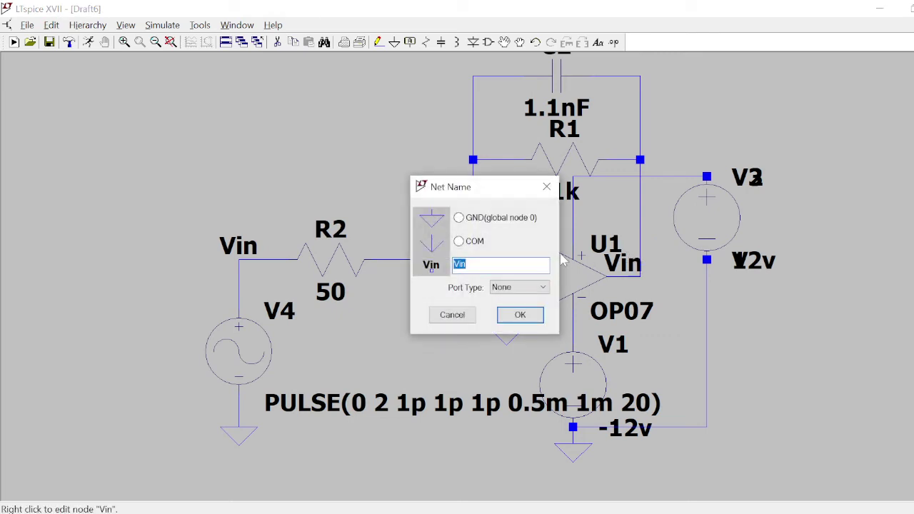
{"action": "key", "text": "End"}
{"action": "key", "text": "BackSpace"}
{"action": "key", "text": "BackSpace"}
{"action": "type", "text": "out"}
{"action": "key", "text": "Return"}
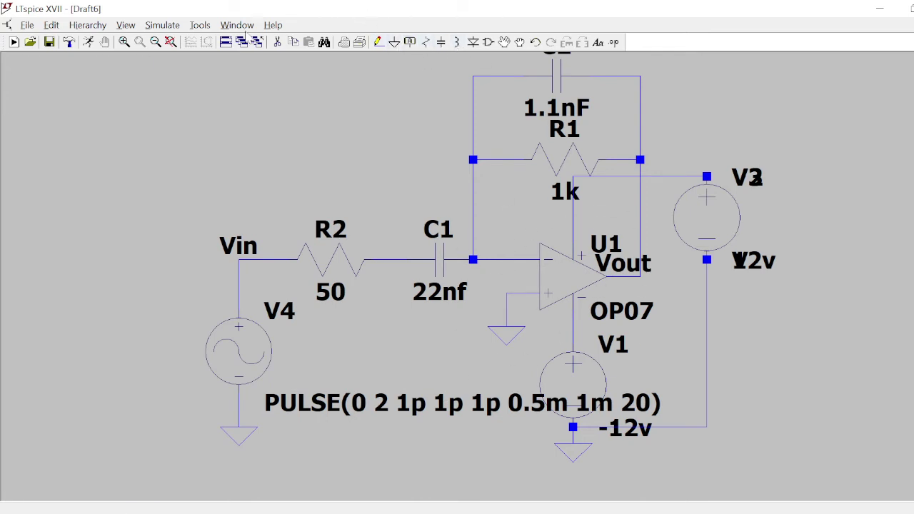
Place a .tran 50m transient directive and delete the duplicate overlapping V3 source.
{"action": "left_click", "coordinate": [88, 41]}
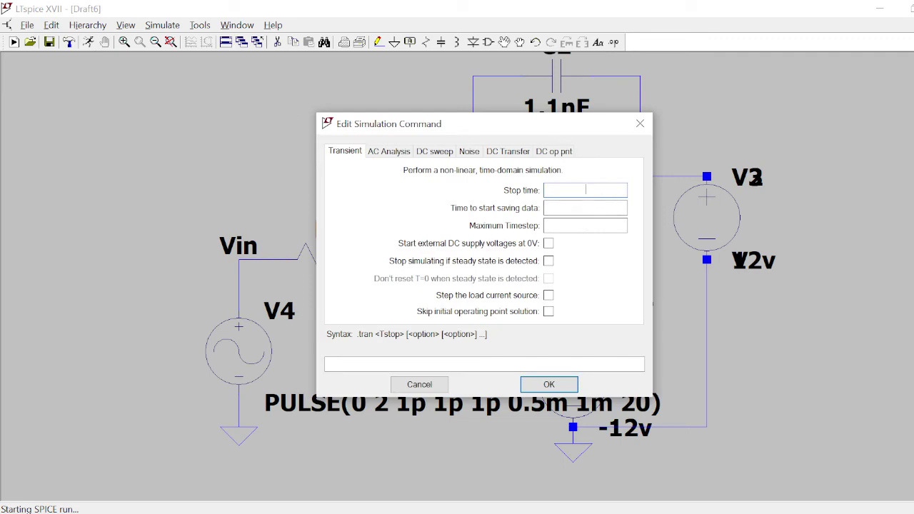
{"action": "type", "text": "120m"}
{"action": "key", "text": "BackSpace"}
{"action": "key", "text": "BackSpace"}
{"action": "type", "text": "50ms"}
{"action": "key", "text": "BackSpace"}
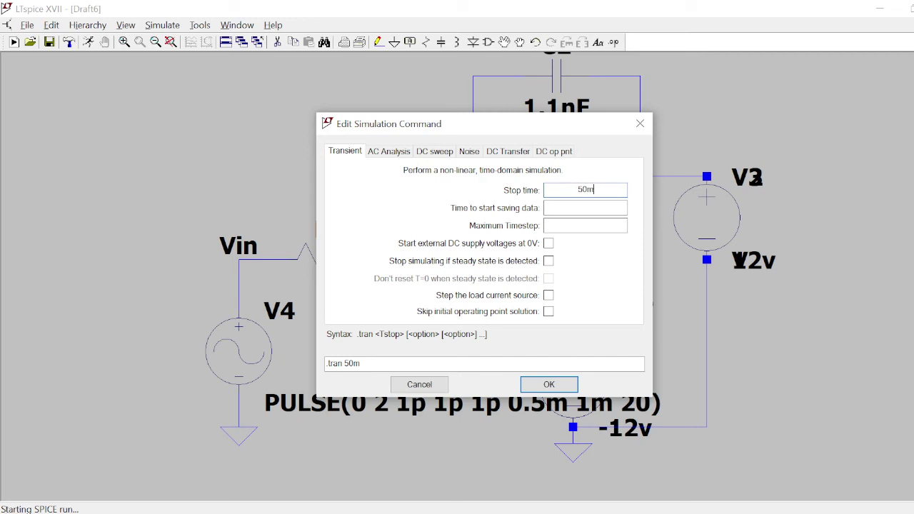
{"action": "left_click", "coordinate": [534, 389]}
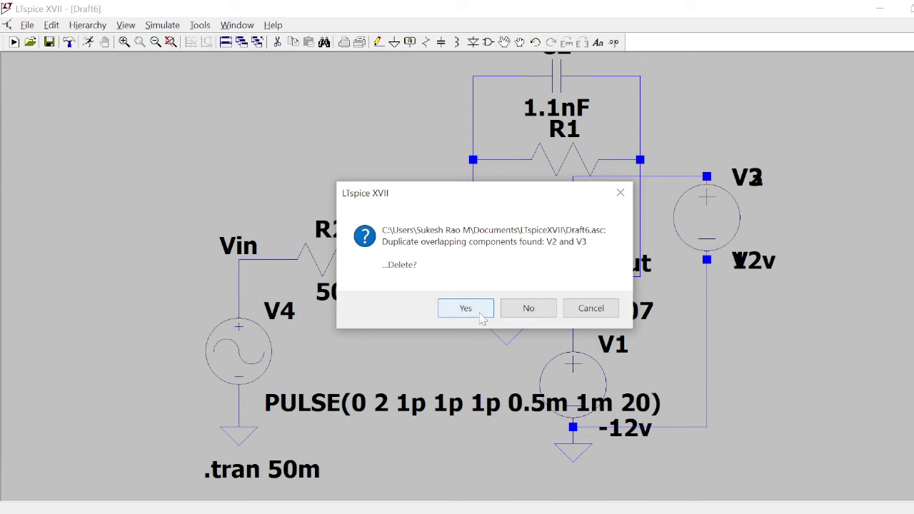
{"action": "left_click", "coordinate": [480, 314]}
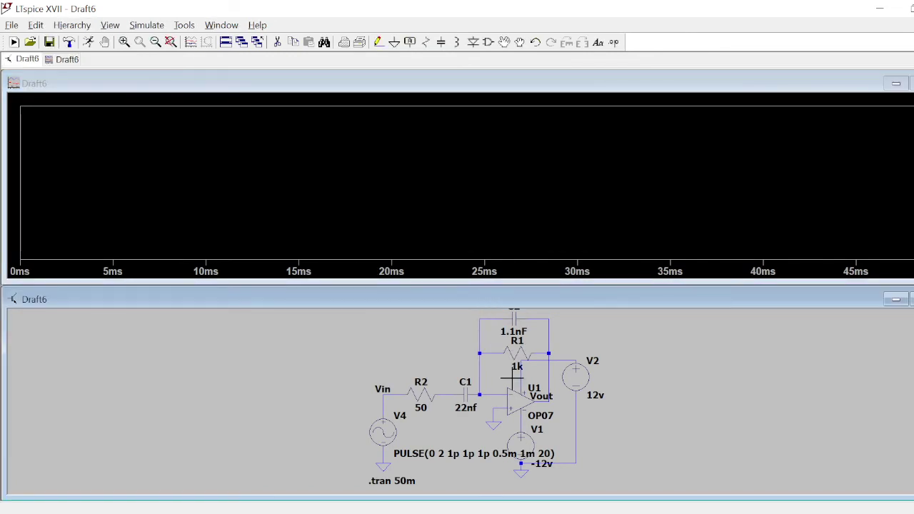
Plot the Vin and Vout node voltages from the 50 ms simulation.
{"action": "left_click", "coordinate": [396, 390]}
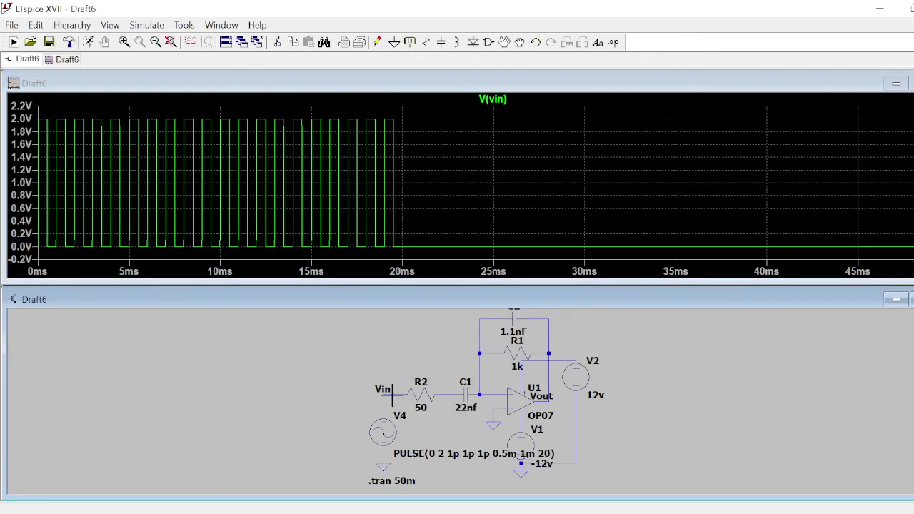
{"action": "left_click", "coordinate": [549, 395]}
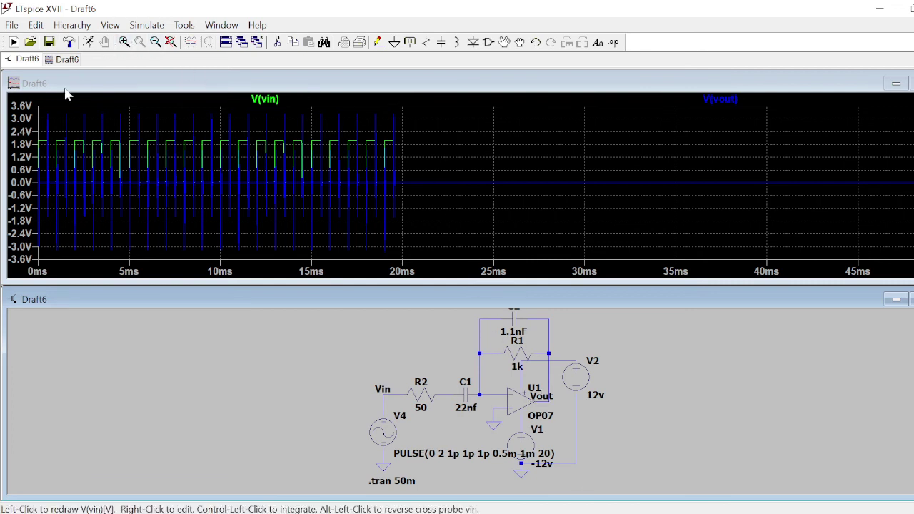
Zoom the waveform into the first 2.5 ms of pulses, then restore the full-size schematic.
{"action": "right_click", "coordinate": [36, 117]}
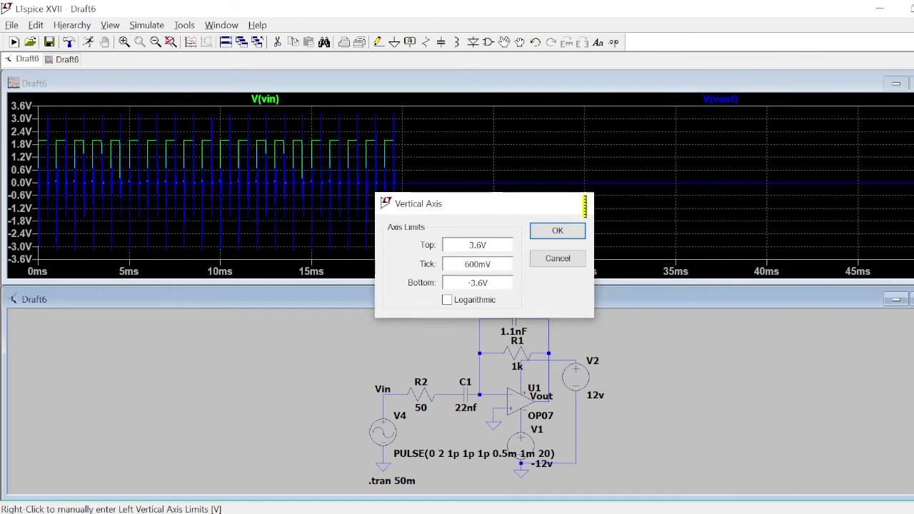
{"action": "left_click", "coordinate": [585, 206]}
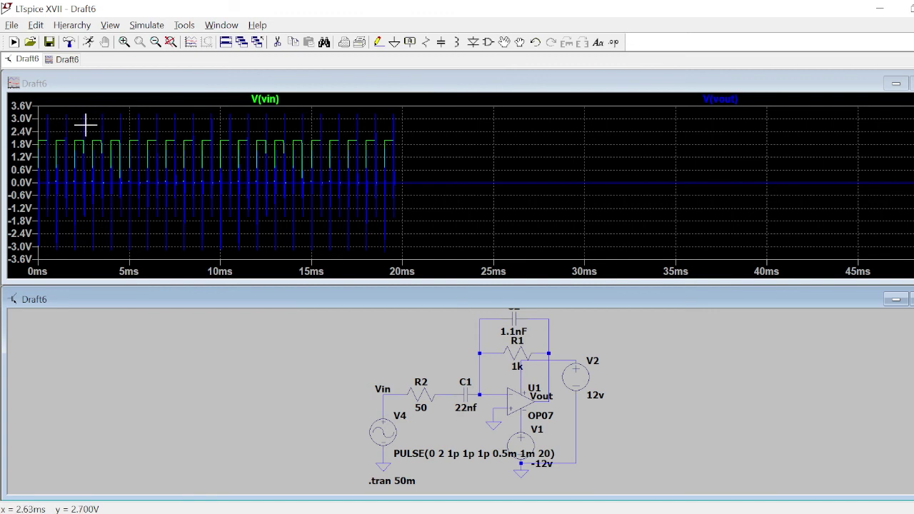
{"action": "left_click_drag", "start_coordinate": [86, 105], "coordinate": [28, 270]}
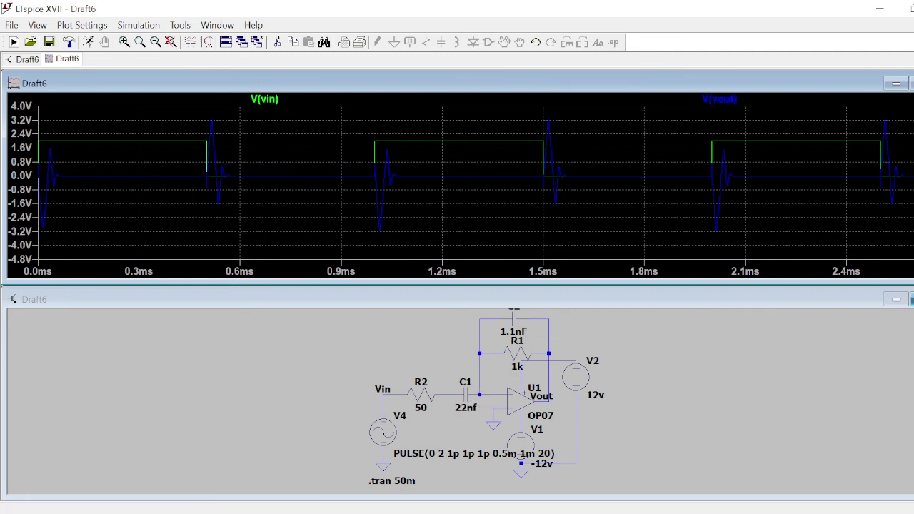
{"action": "left_click", "coordinate": [910, 300]}
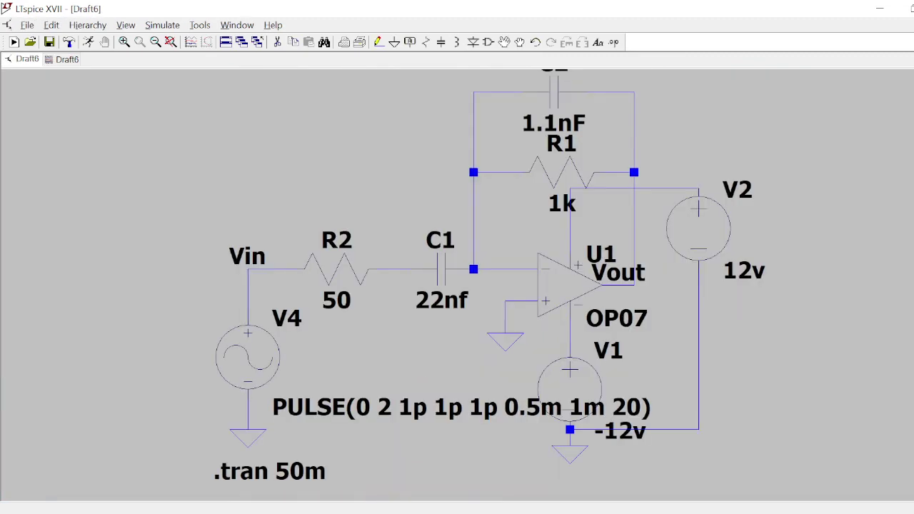
Make V4 a SINE(0 2 1k) source with amplitude 2, frequency 1k and the other fields cleared.
{"action": "right_click", "coordinate": [255, 348]}
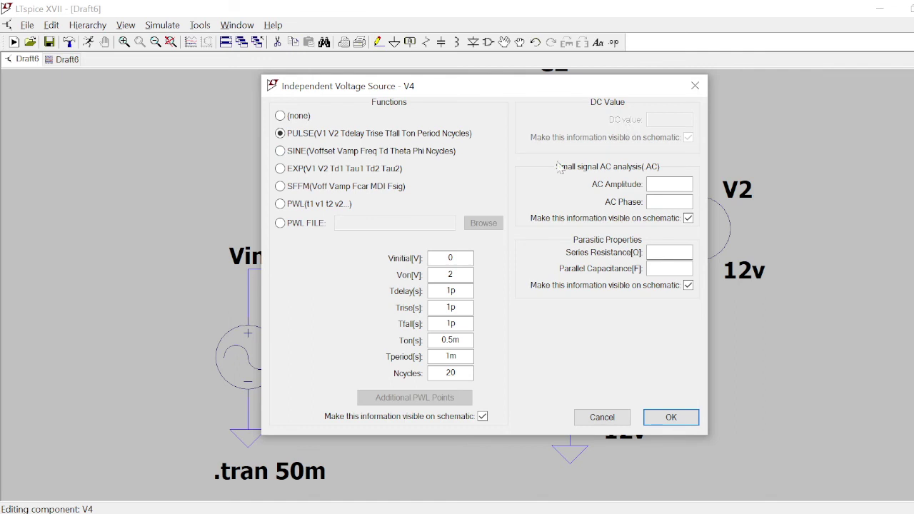
{"action": "left_click", "coordinate": [289, 155]}
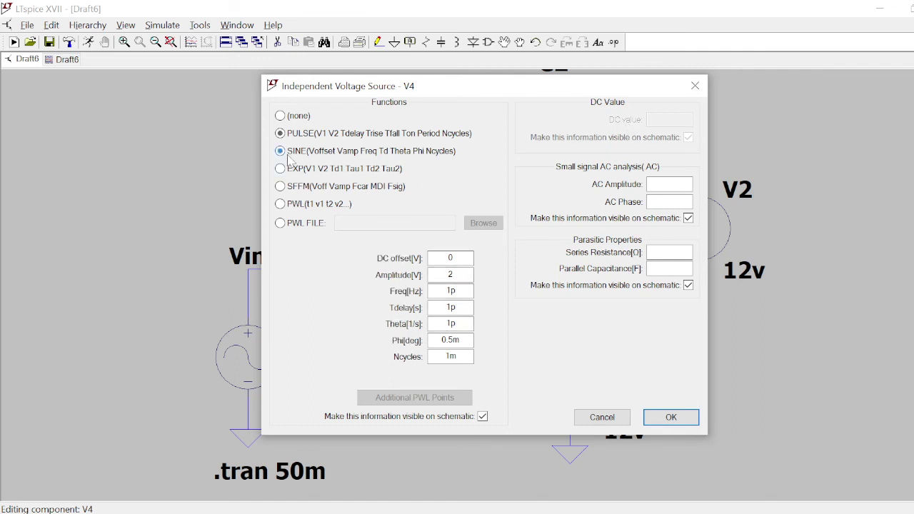
{"action": "double_click", "coordinate": [451, 291]}
{"action": "type", "text": "1k"}
{"action": "double_click", "coordinate": [460, 340]}
{"action": "key", "text": "BackSpace"}
{"action": "left_click", "coordinate": [475, 358]}
{"action": "key", "text": "BackSpace"}
{"action": "key", "text": "BackSpace"}
{"action": "left_click", "coordinate": [669, 416]}
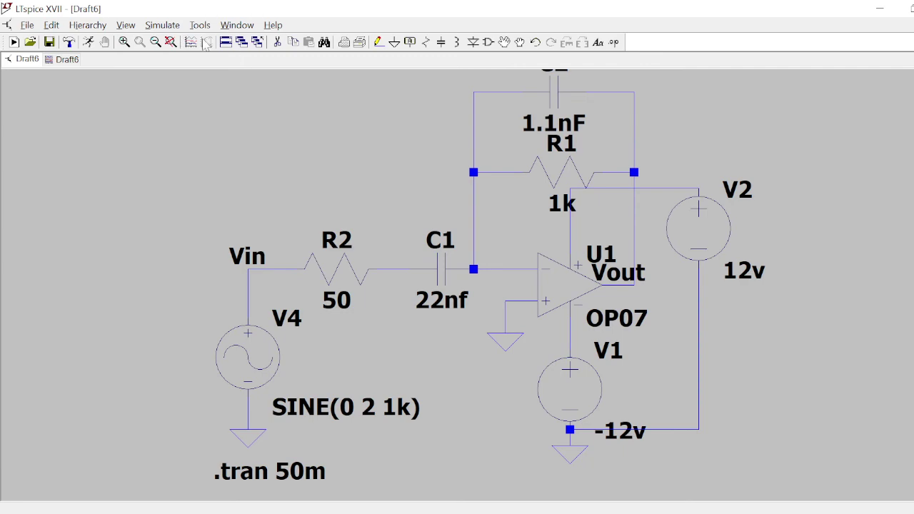
Rerun the simulation with the 1 kHz sine input.
{"action": "left_click", "coordinate": [89, 43]}
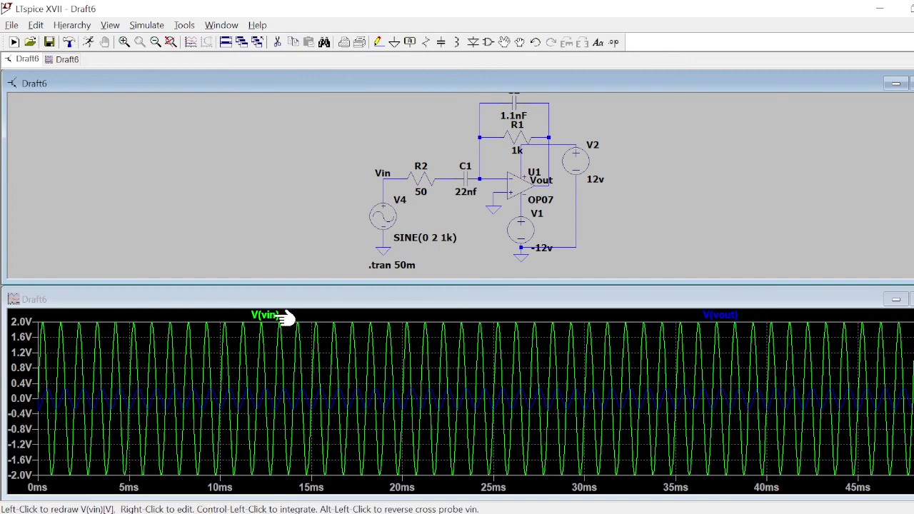
{"action": "right_click", "coordinate": [284, 316]}
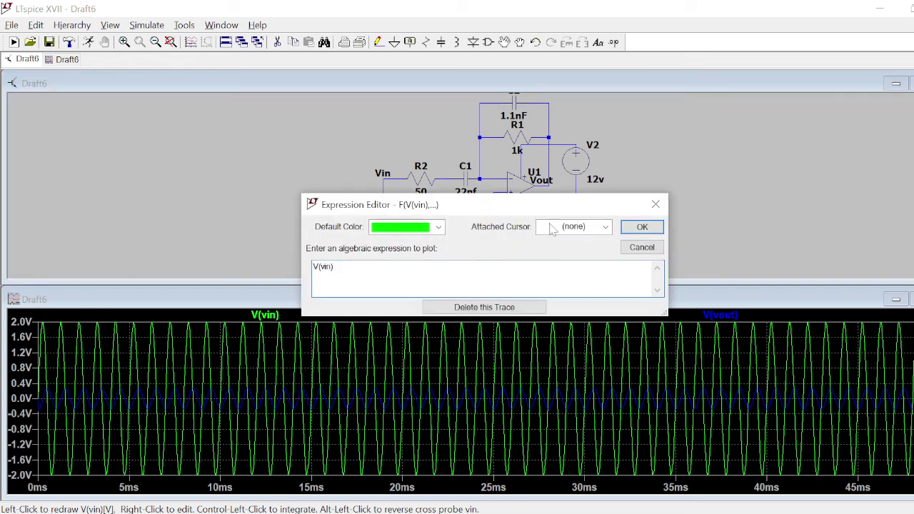
{"action": "left_click", "coordinate": [654, 206]}
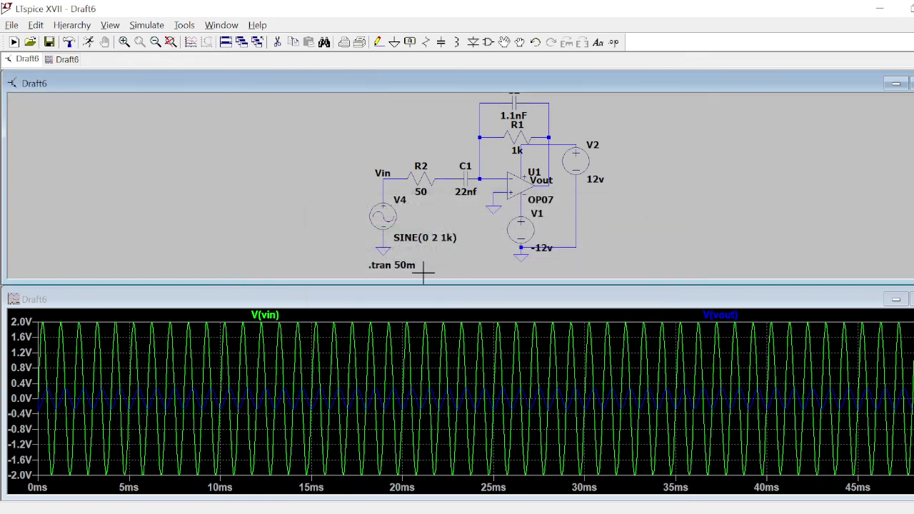
Attach cursor 1 to V(vin) and move it along the ±2 V sine, then restore the schematic.
{"action": "left_click", "coordinate": [280, 314]}
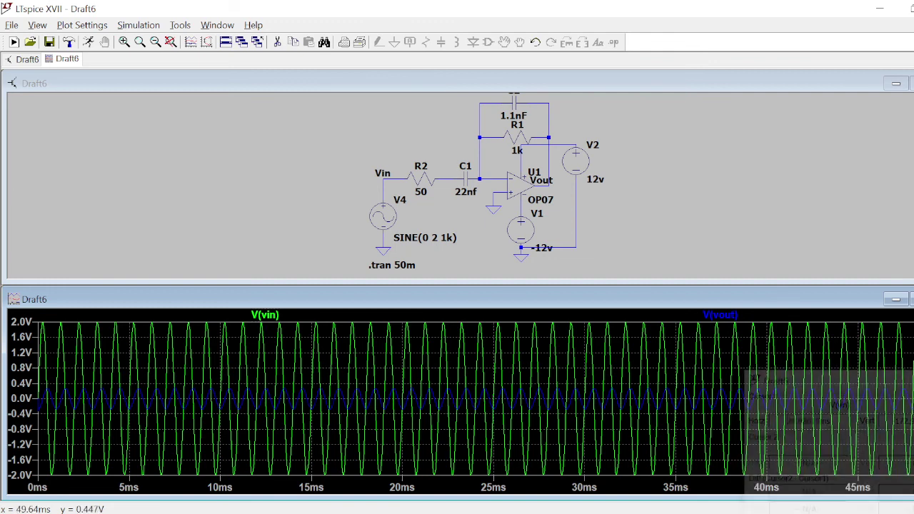
{"action": "left_click", "coordinate": [913, 378]}
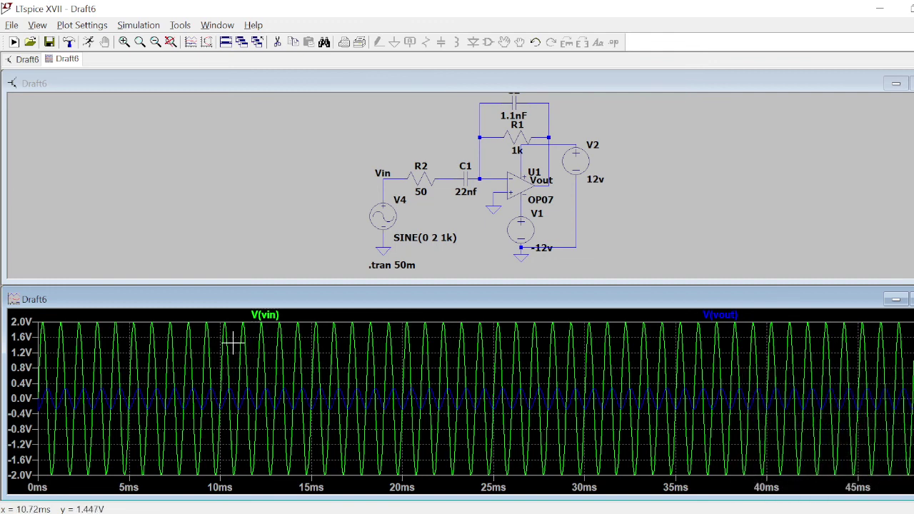
{"action": "left_click", "coordinate": [282, 318]}
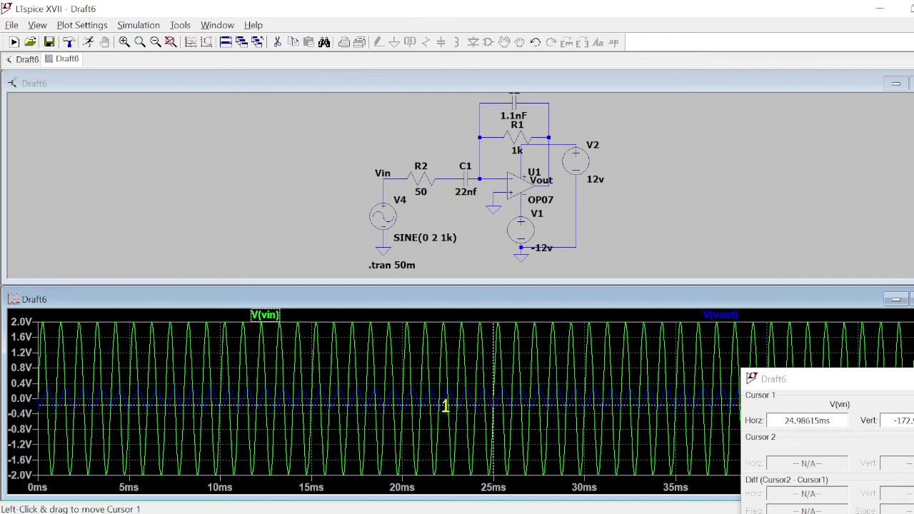
{"action": "left_click_drag", "start_coordinate": [445, 406], "coordinate": [225, 329]}
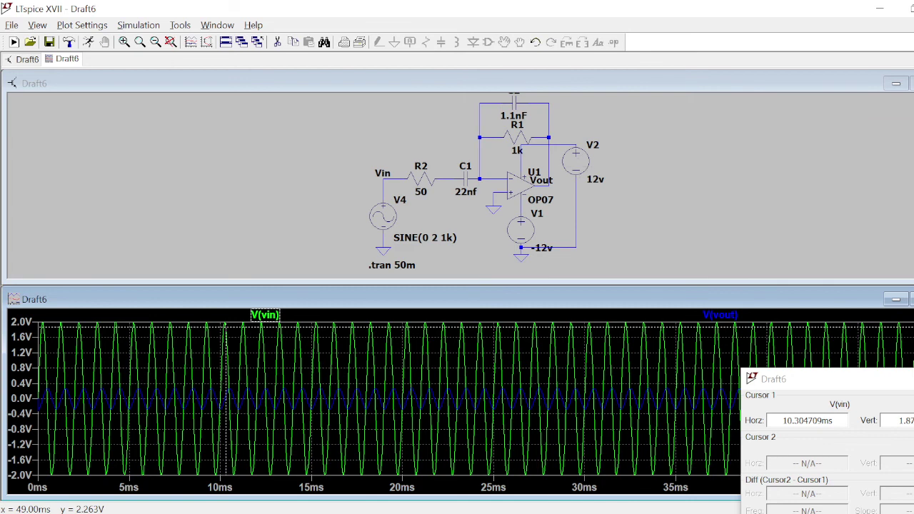
{"action": "left_click", "coordinate": [911, 84]}
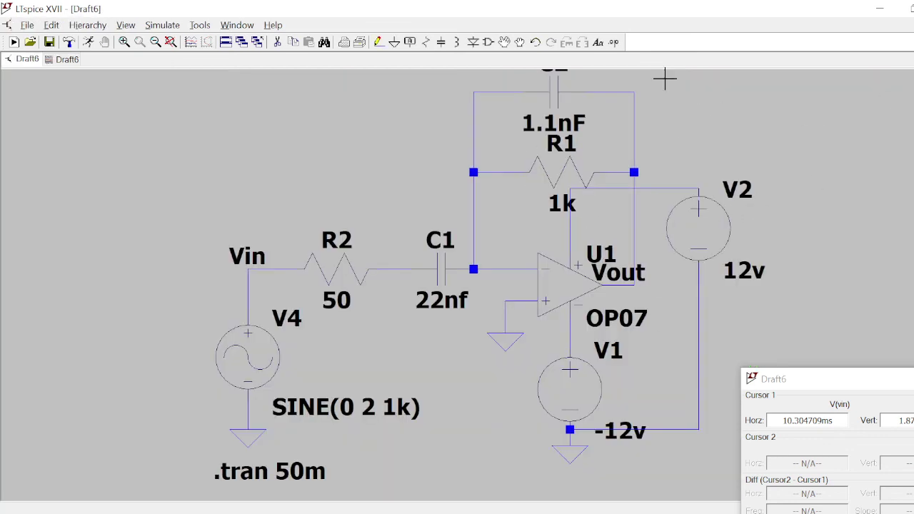